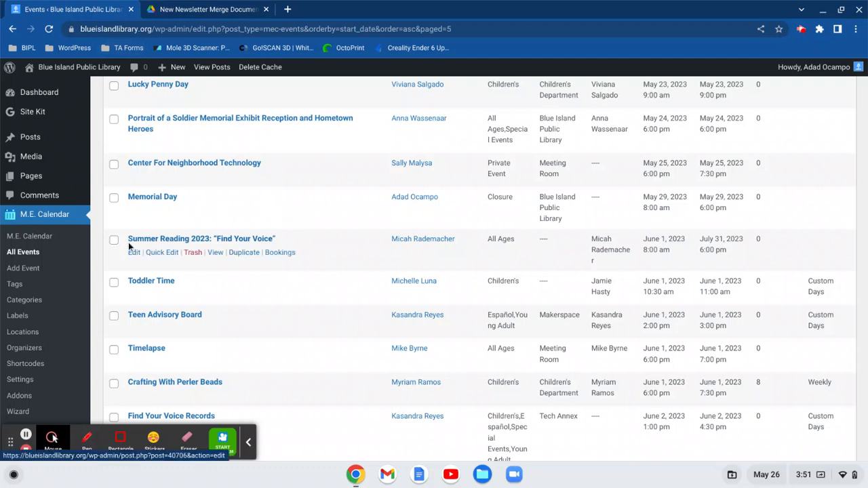
Open the list of all events, sort it by start date in ascending order, and go to its last page.
click(30, 255)
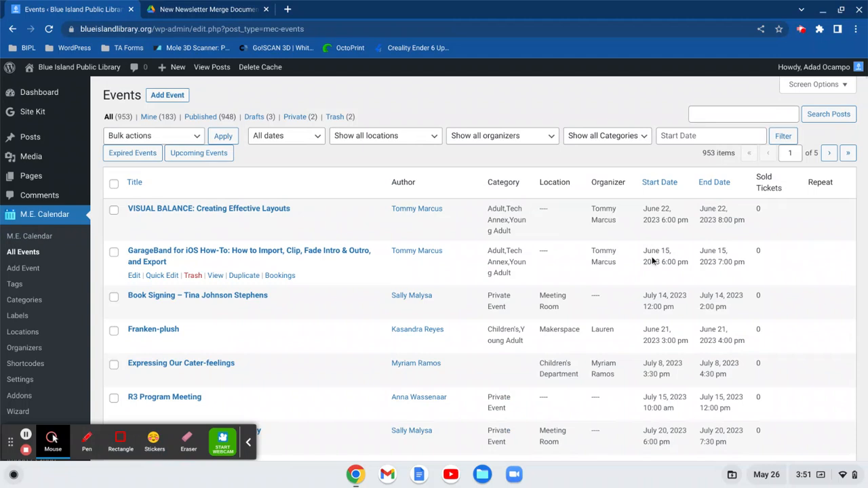
click(661, 188)
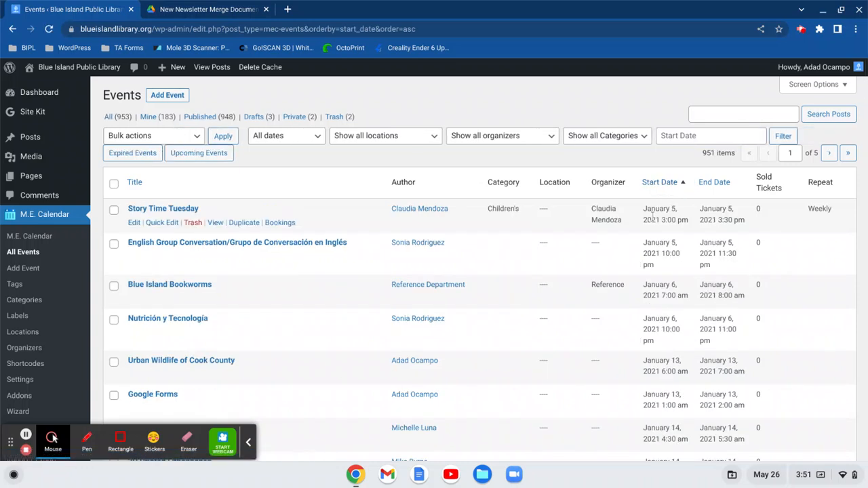
click(849, 154)
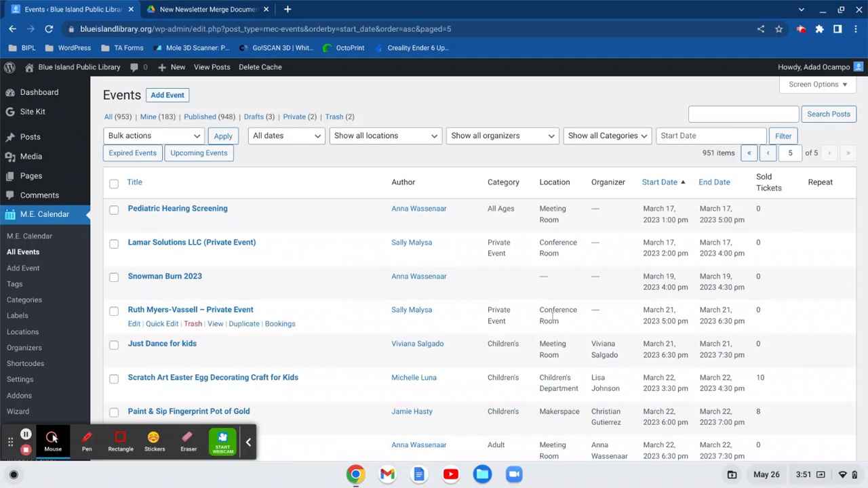
Select every event from "Summer Reading 2023: Find Your Voice" on June 1 through "Chicago's Sweet Bakeries Remembered" on August 30, 2023.
scroll(553, 316, down, 10)
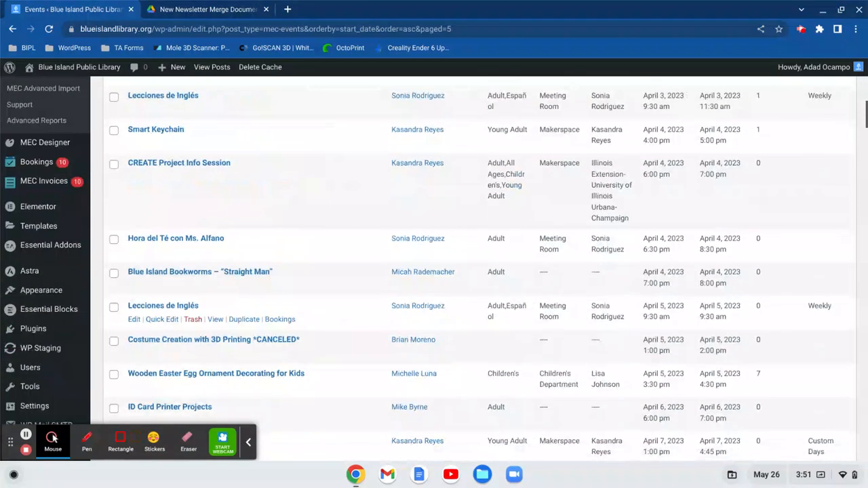
scroll(434, 264, down, 15)
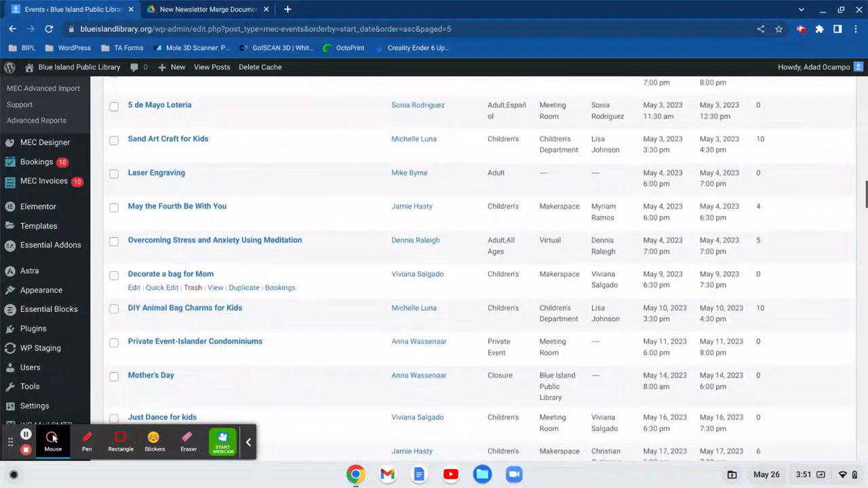
scroll(434, 265, down, 10)
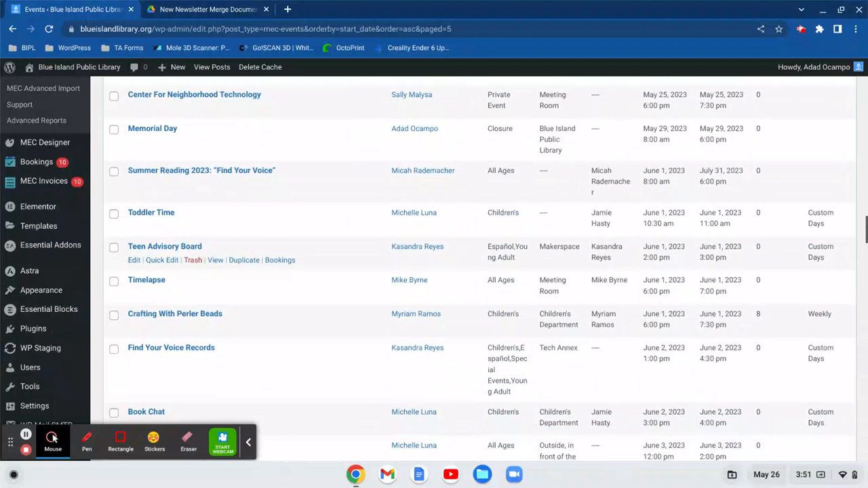
scroll(116, 224, up, 1)
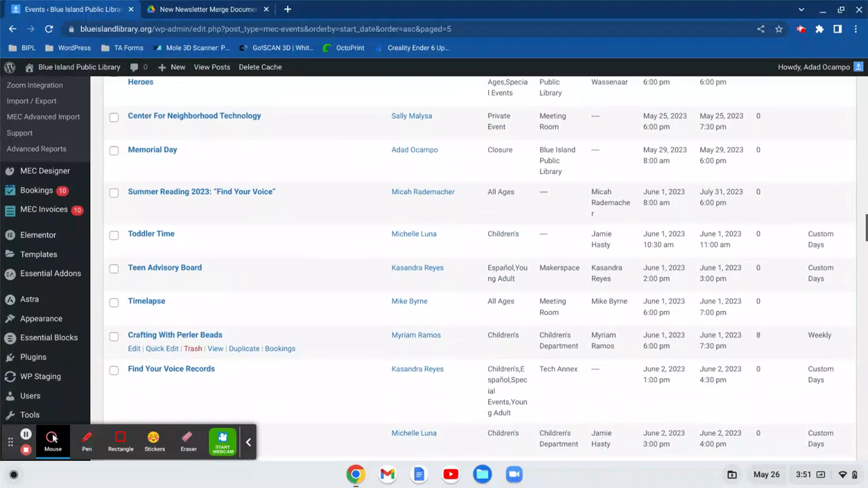
click(114, 195)
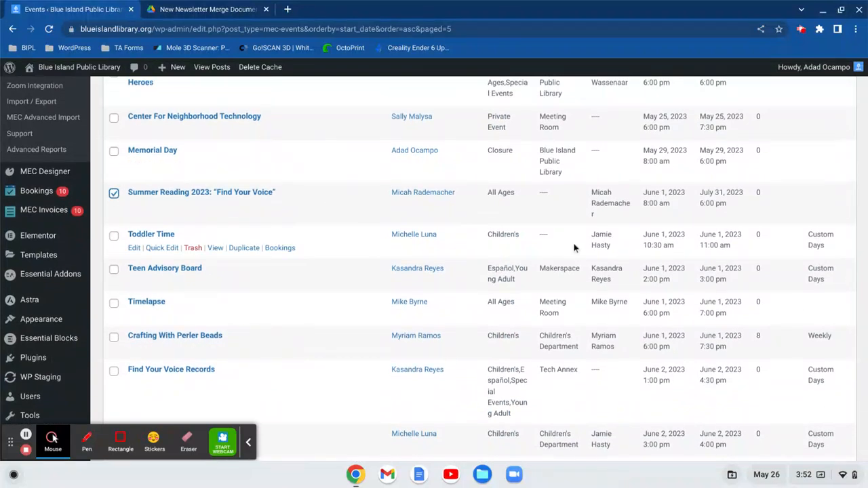
scroll(574, 246, down, 4)
scroll(574, 248, down, 20)
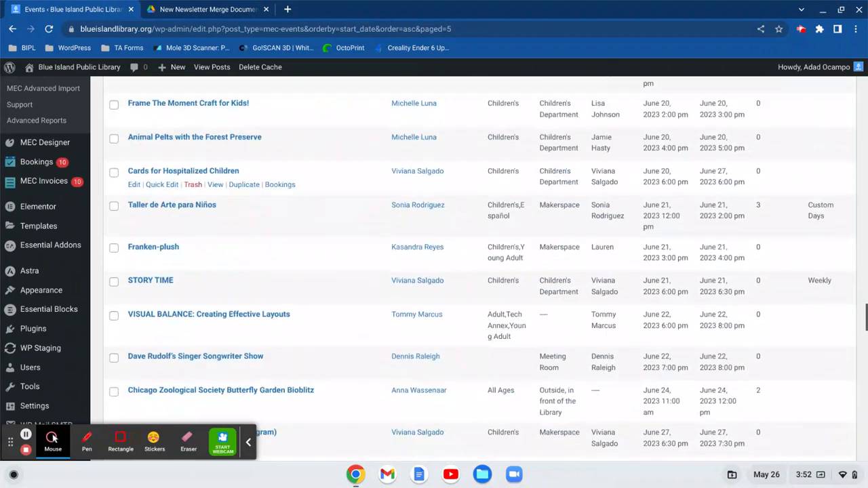
scroll(574, 248, down, 20)
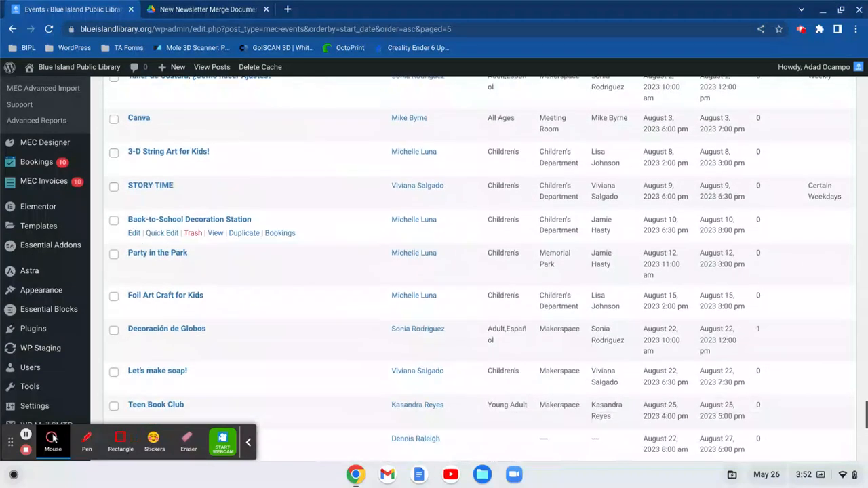
scroll(573, 248, down, 5)
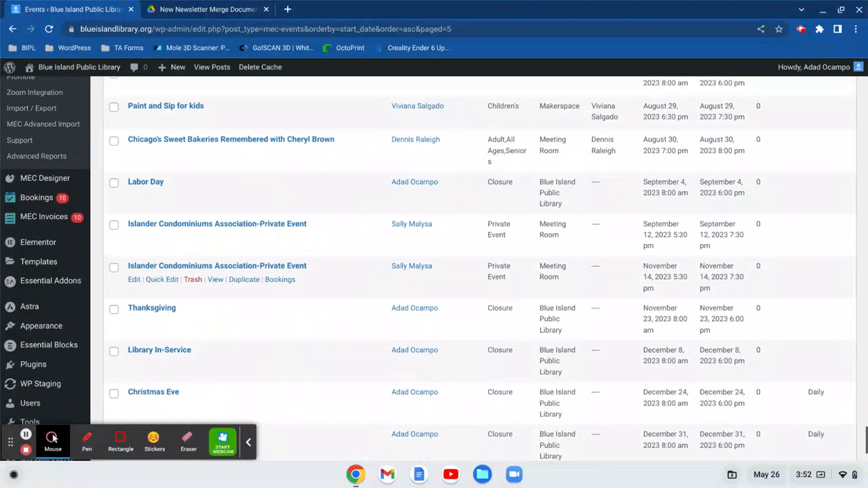
scroll(426, 269, up, 2)
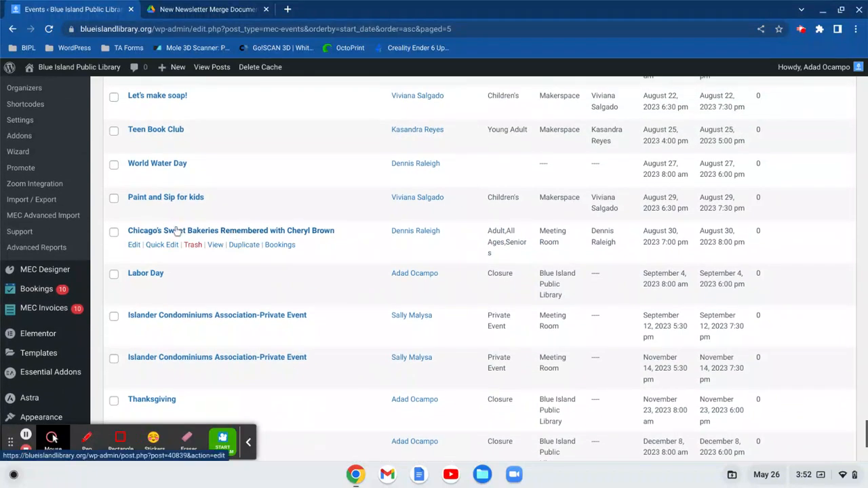
shift+click(114, 235)
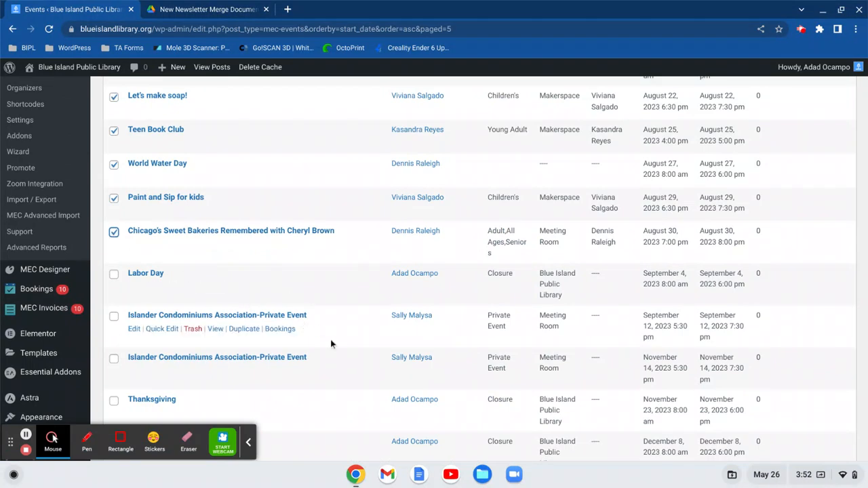
Run the CSV Export bulk action on the selected events and save the file in the Downloads folder.
scroll(331, 344, down, 3)
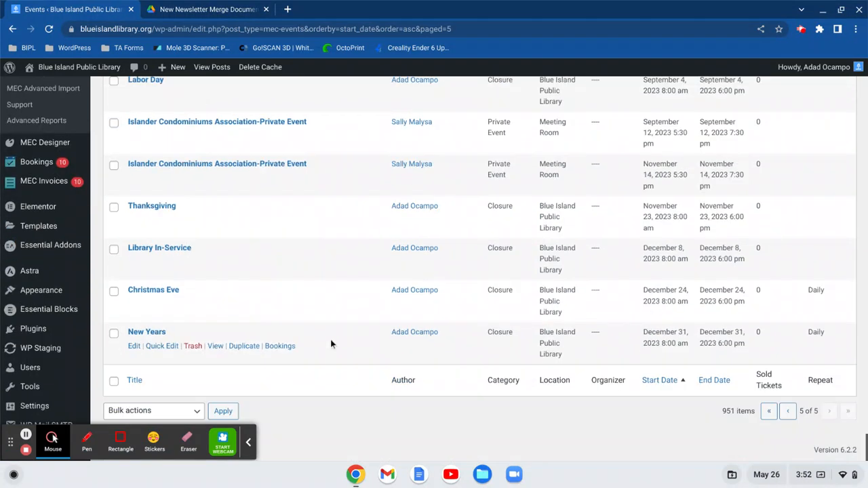
click(192, 411)
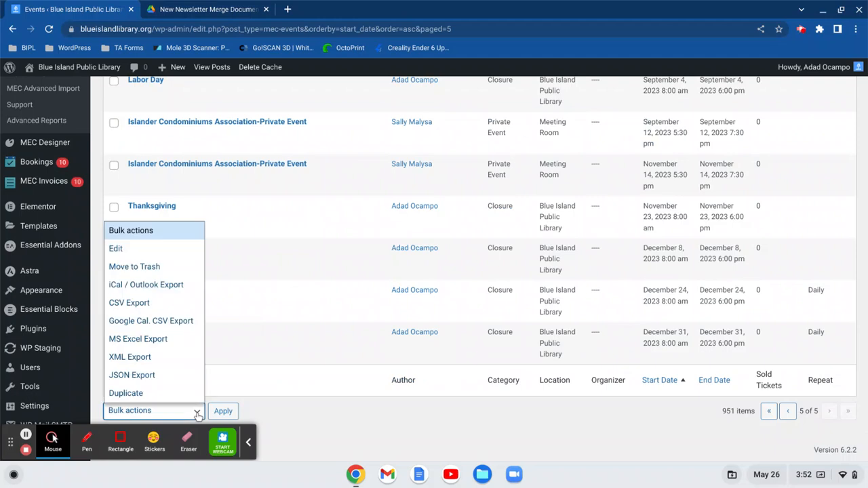
click(129, 303)
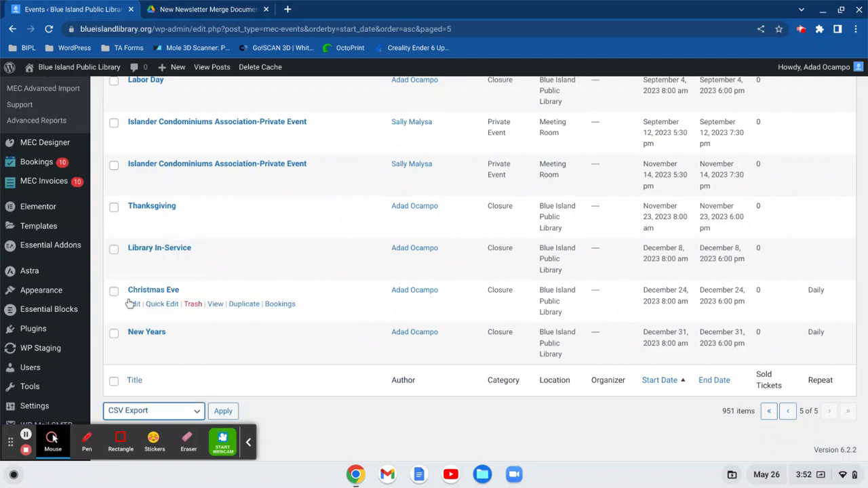
click(226, 414)
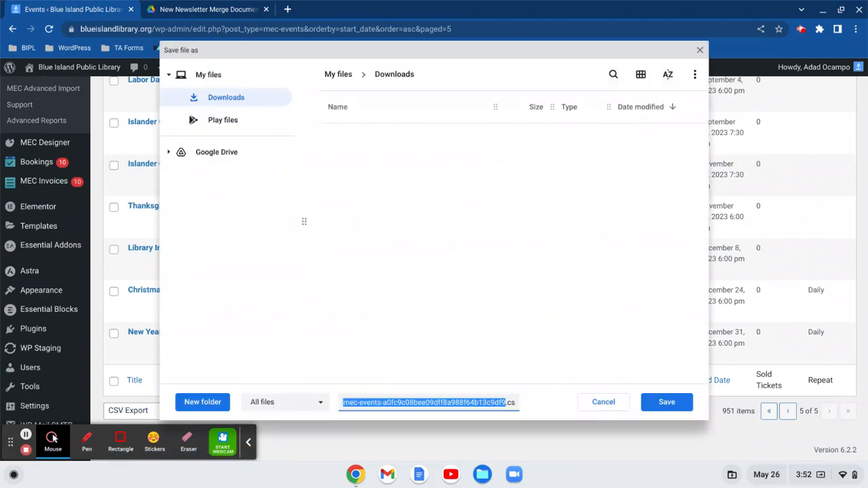
click(224, 102)
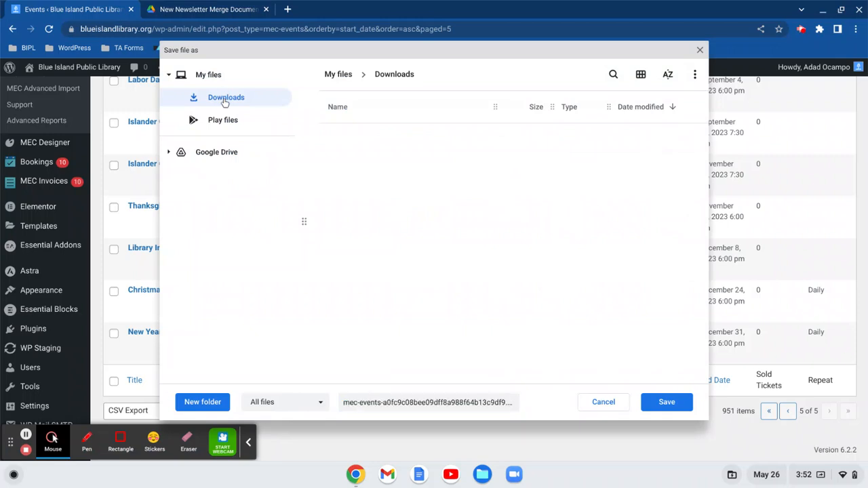
click(671, 402)
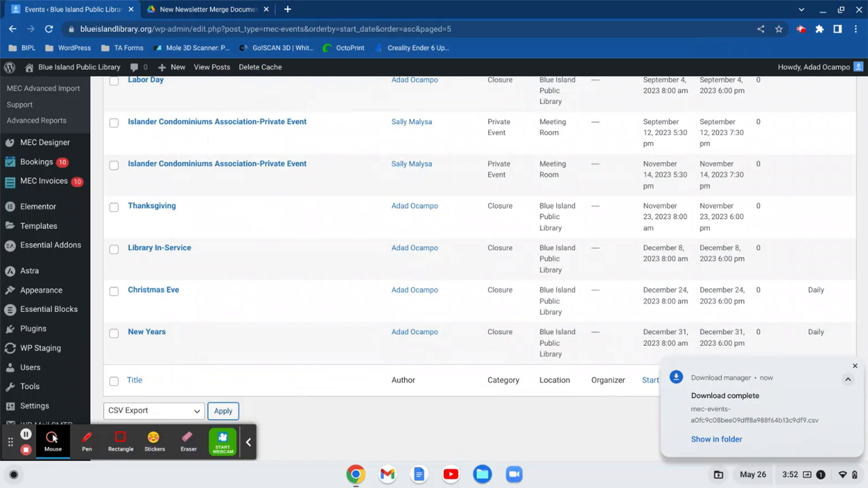
Switch to Google Drive and upload the exported mec-events CSV file from Downloads into the open New Newsletter Merge folder.
click(194, 9)
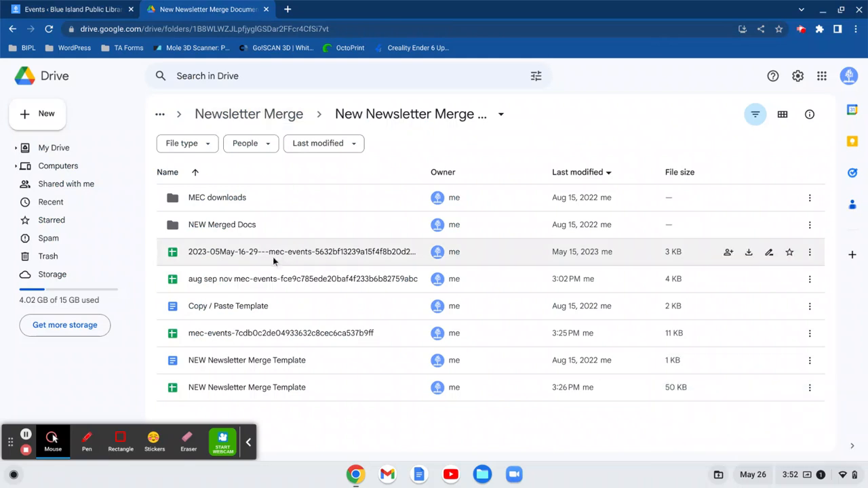
click(249, 443)
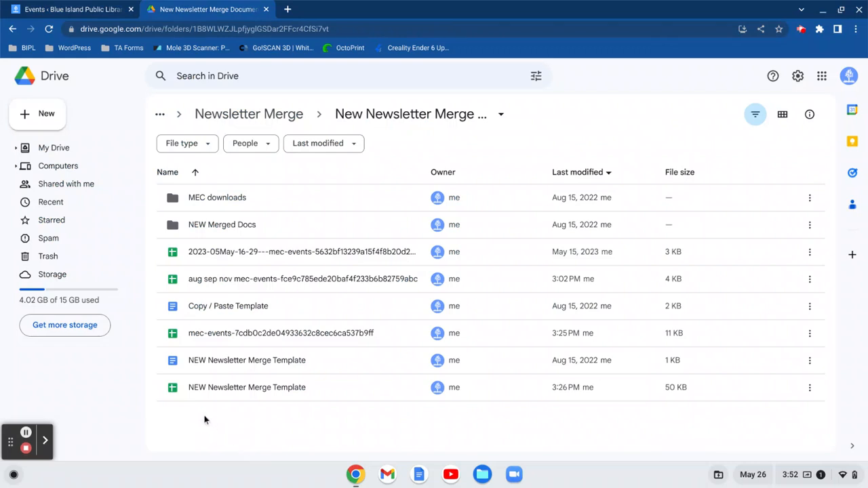
click(204, 420)
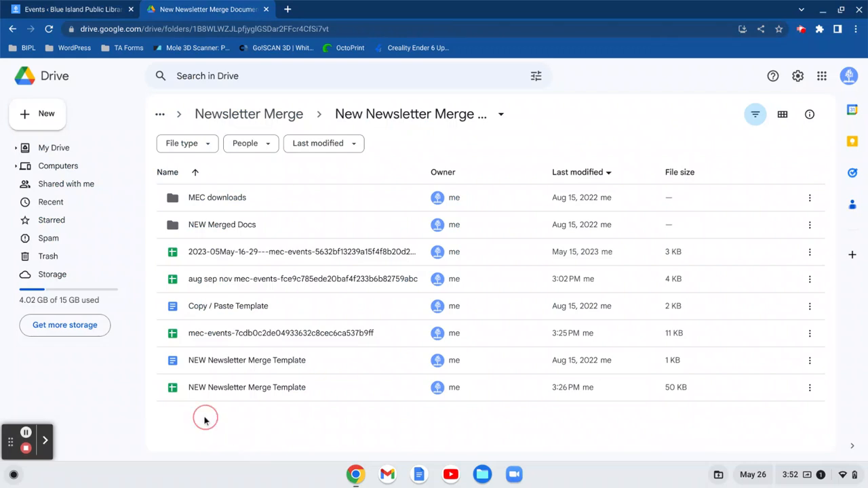
click(43, 113)
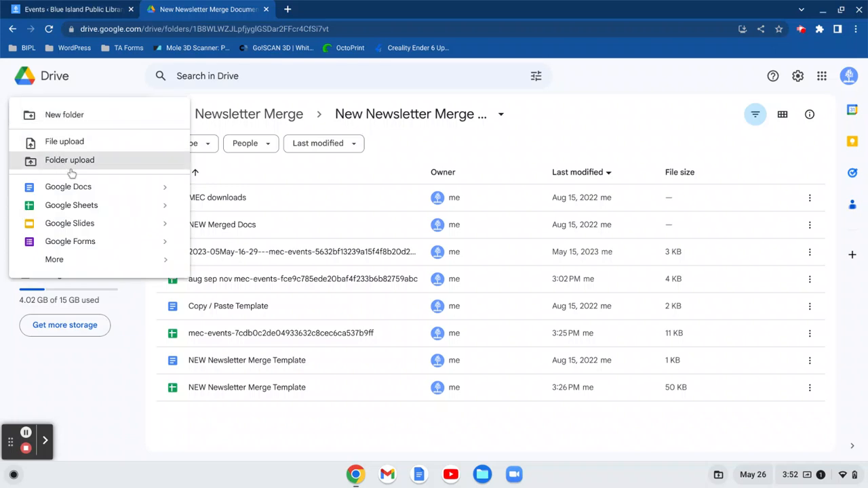
click(71, 148)
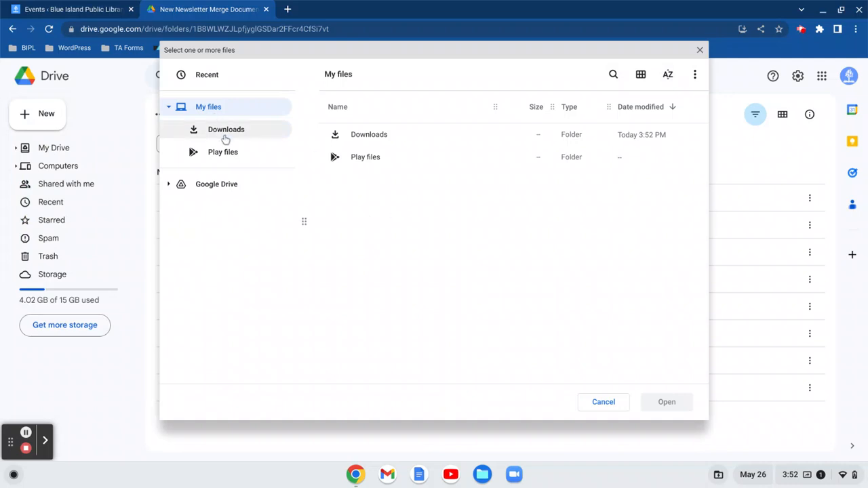
click(226, 138)
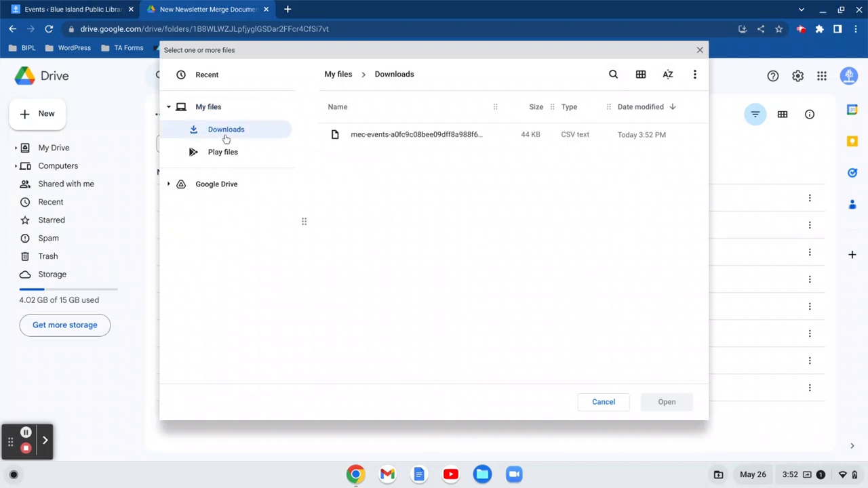
click(383, 136)
click(663, 403)
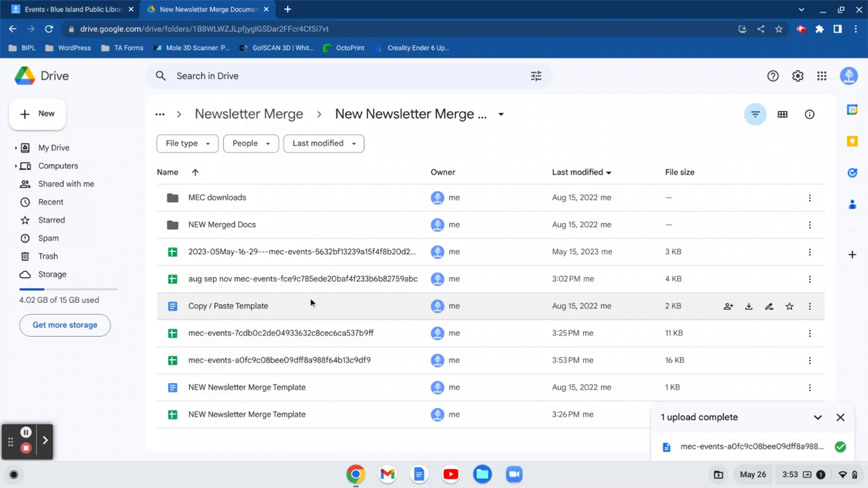
Open the uploaded mec-events-a0fc9c08bee09dff8a988f64b13c9df9 spreadsheet in Google Sheets and rename its sheet to RAW.
double_click(290, 365)
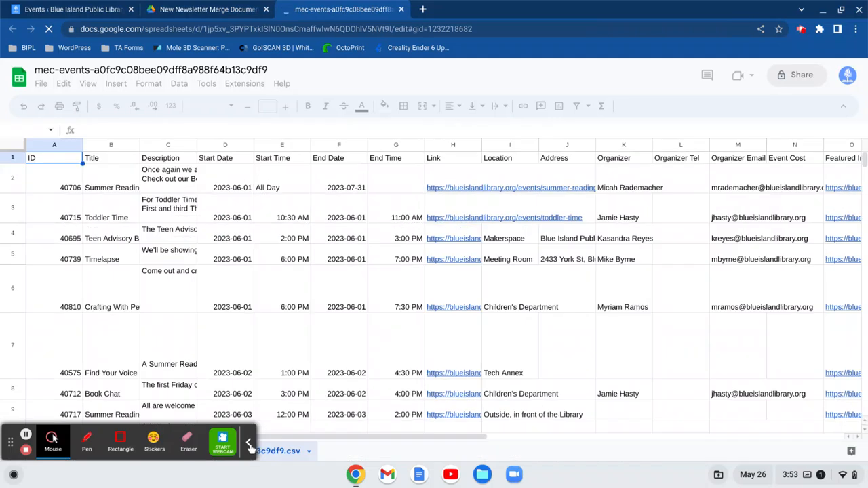
click(249, 443)
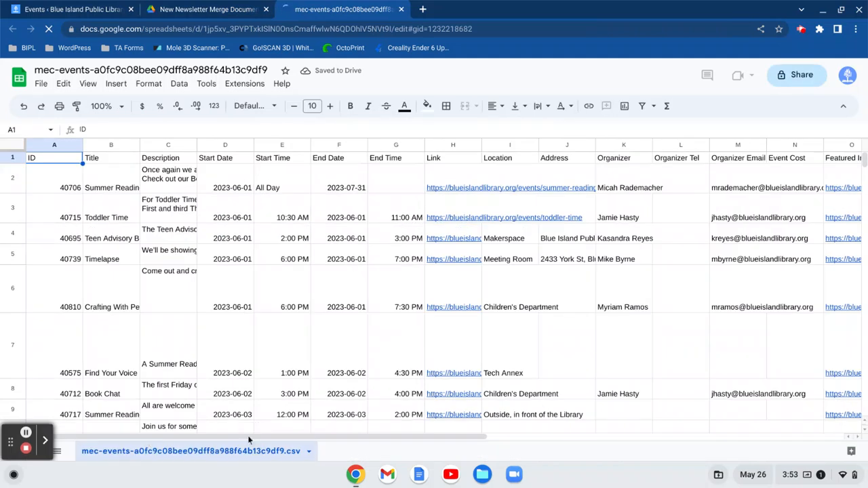
click(309, 453)
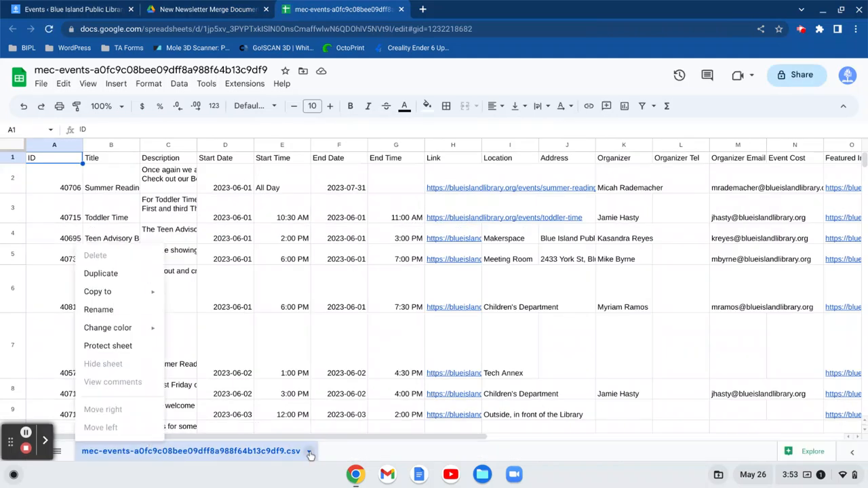
click(100, 312)
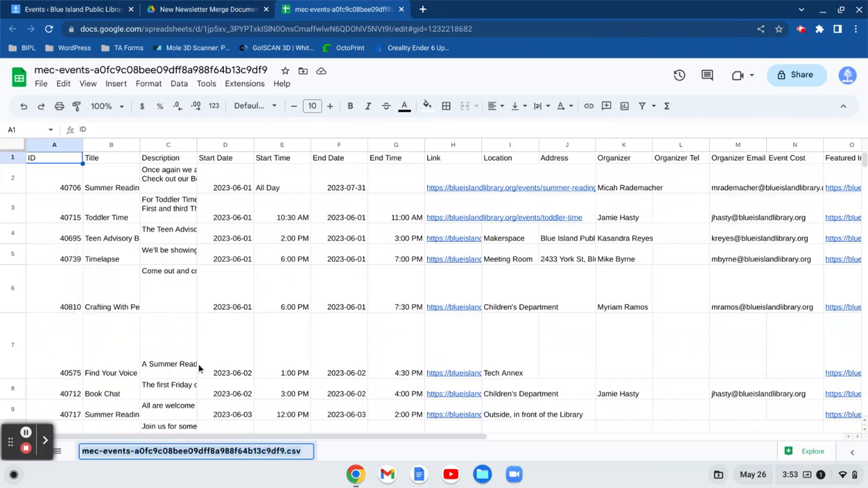
text(RAW)
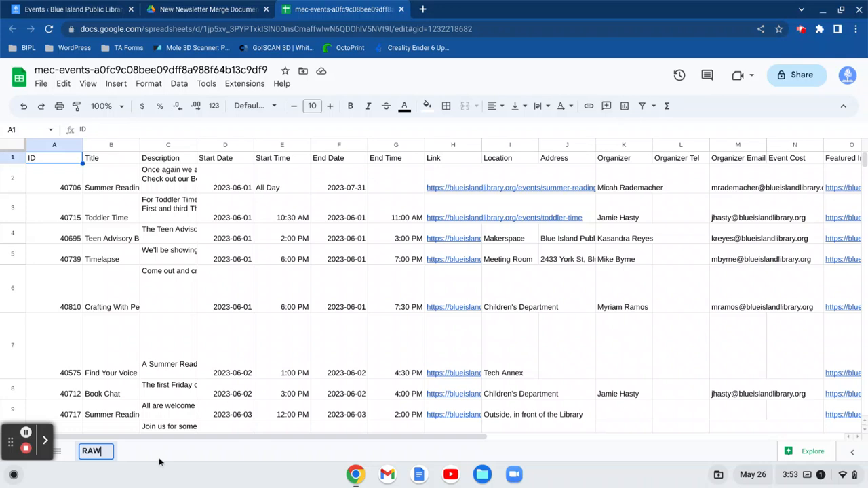
key(Return)
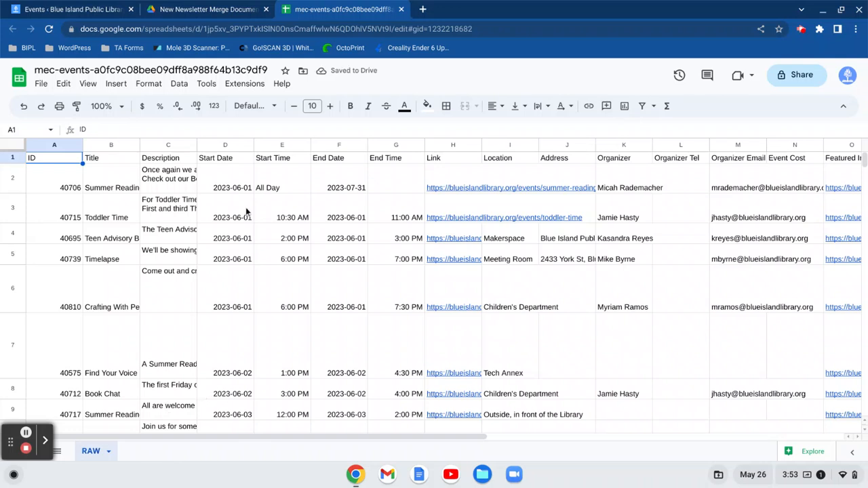
Examine the event titles in cells B19 and B20 of the RAW sheet.
scroll(246, 212, down, 10)
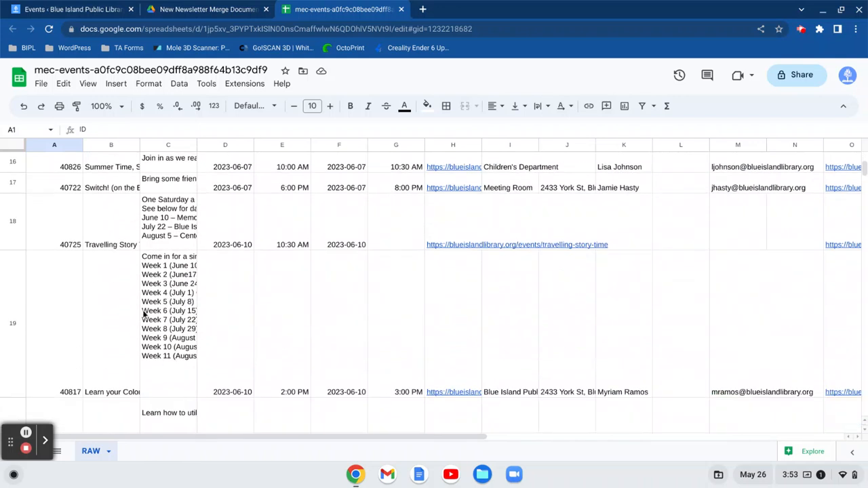
click(108, 385)
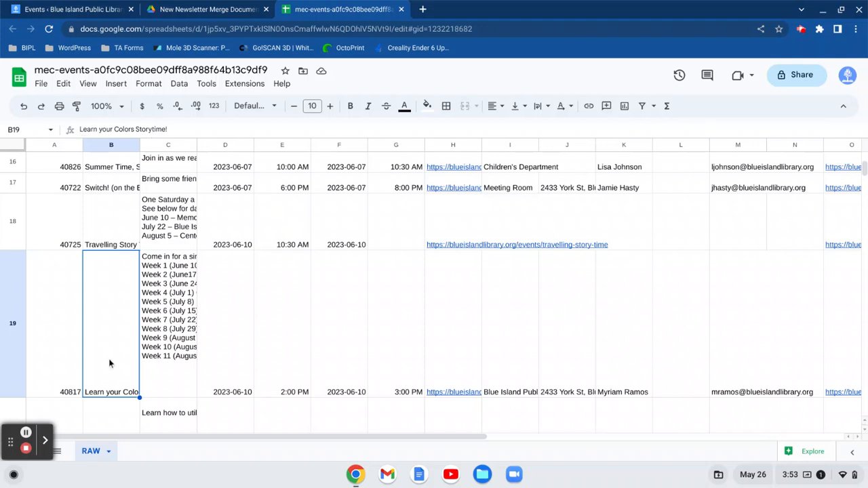
click(104, 409)
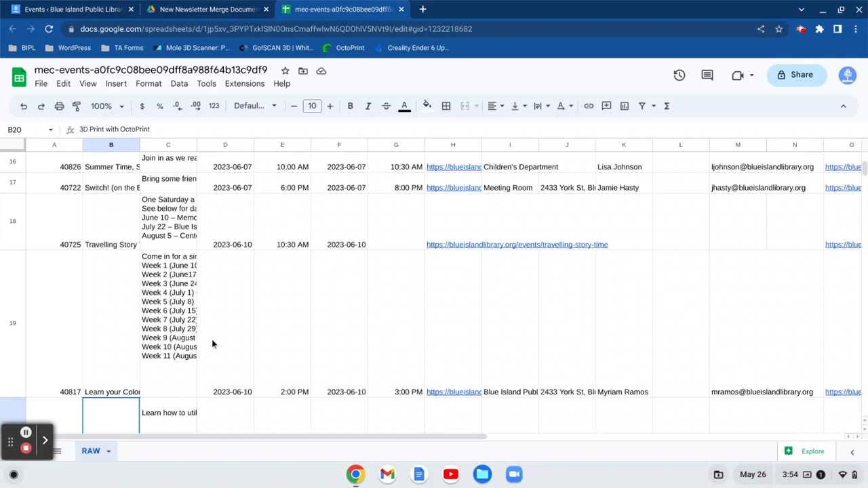
Freeze the header row of the RAW sheet and create a filter on the Title column.
scroll(211, 343, up, 7)
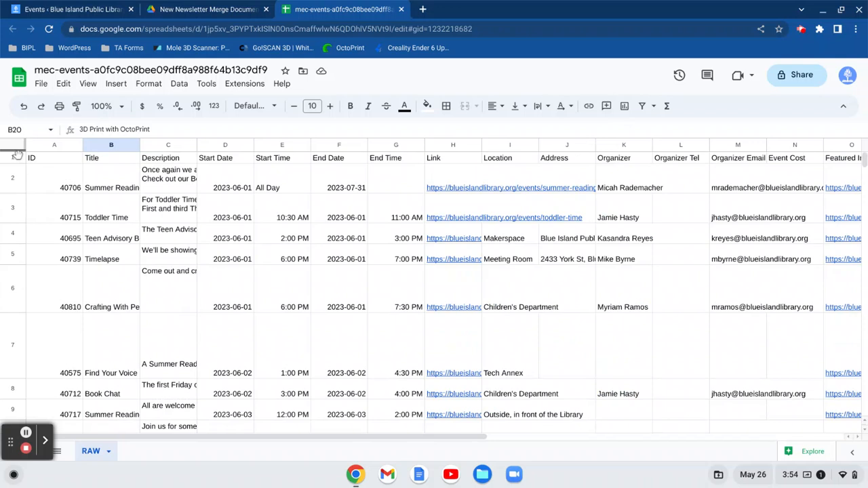
drag(17, 155, 16, 166)
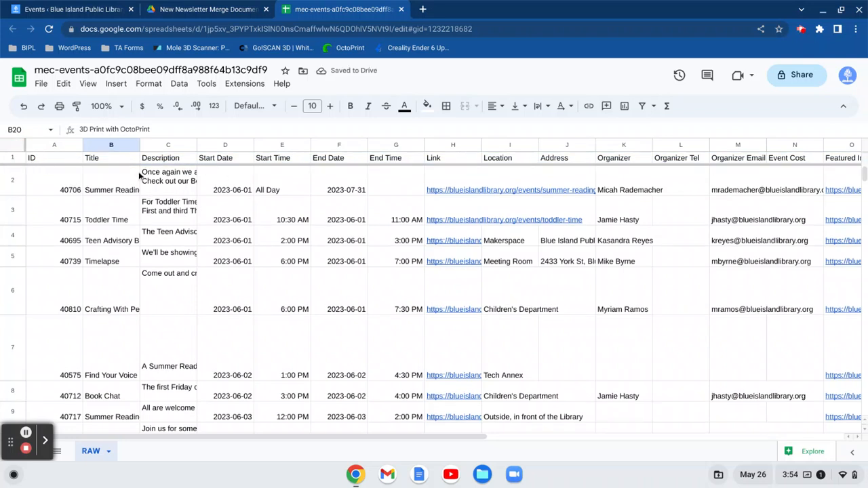
click(113, 145)
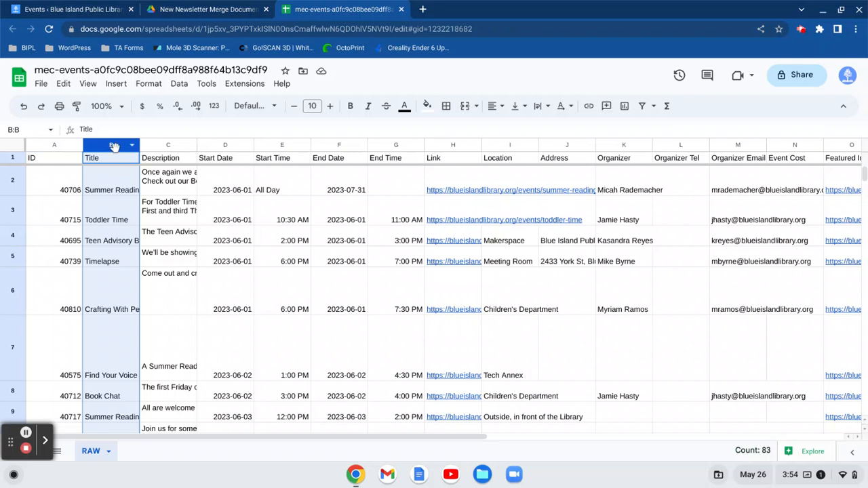
click(642, 107)
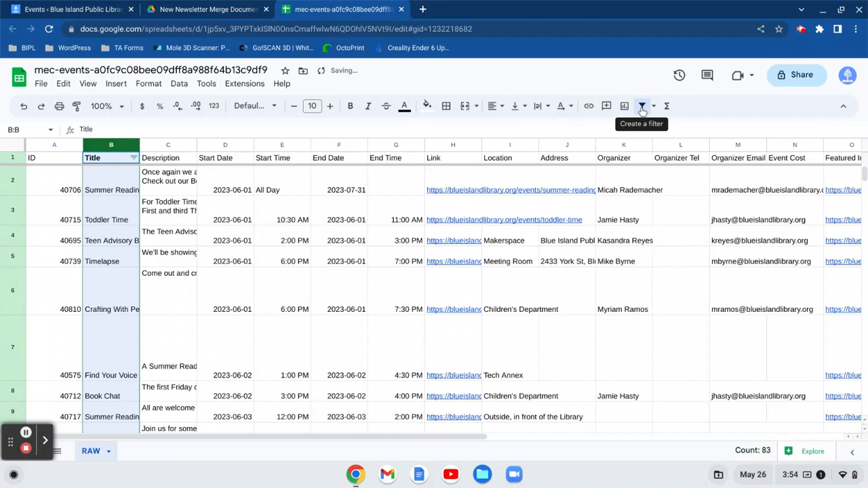
Filter the Title column by value to show only "Adorn your shirt or pants".
click(134, 158)
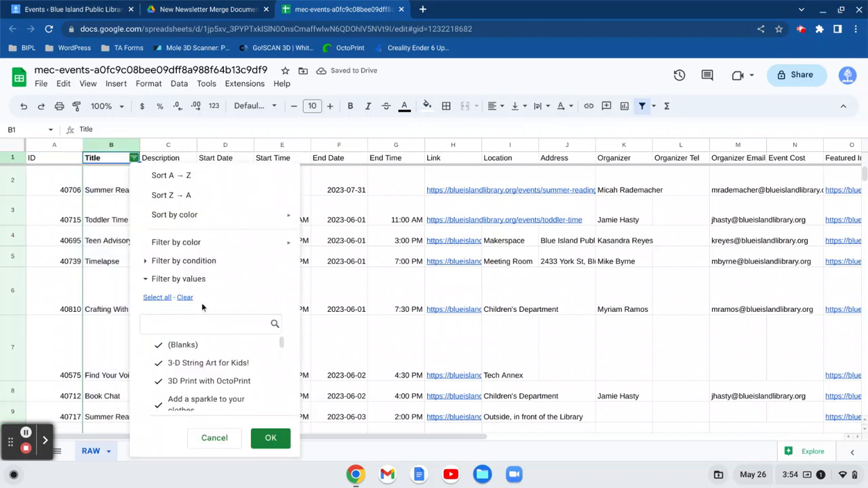
click(184, 298)
scroll(217, 360, down, 2)
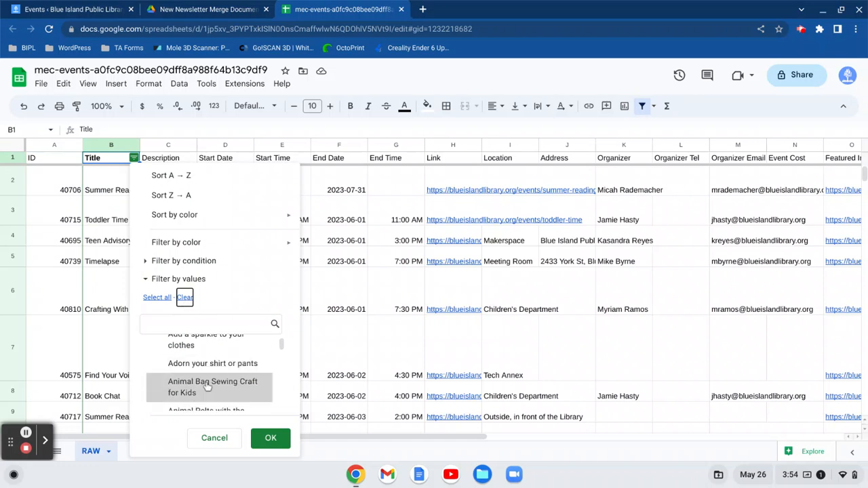
click(184, 366)
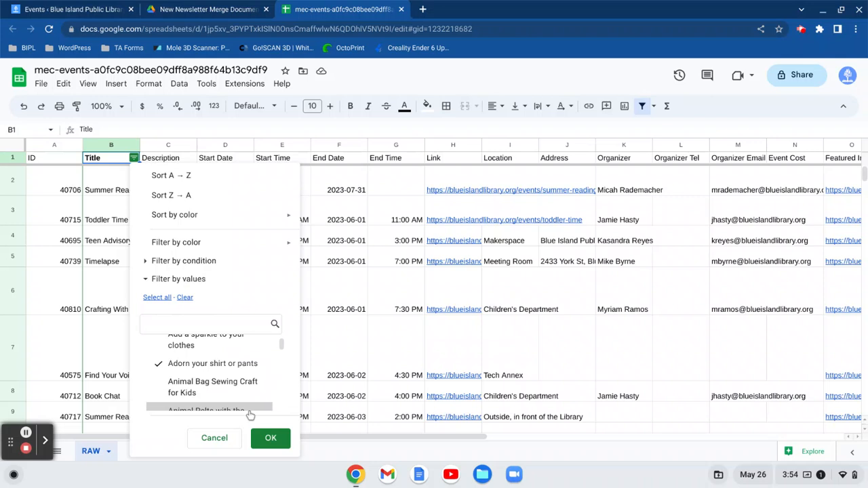
click(270, 439)
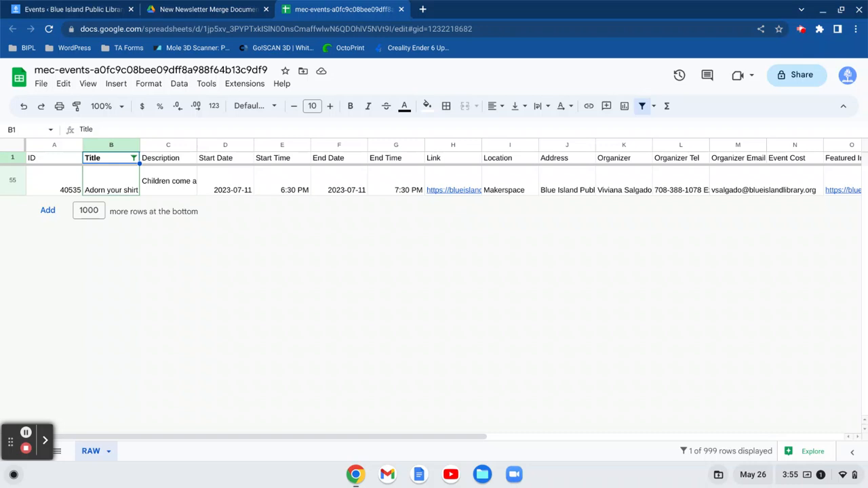
Reset the Title filter to include all values.
click(134, 158)
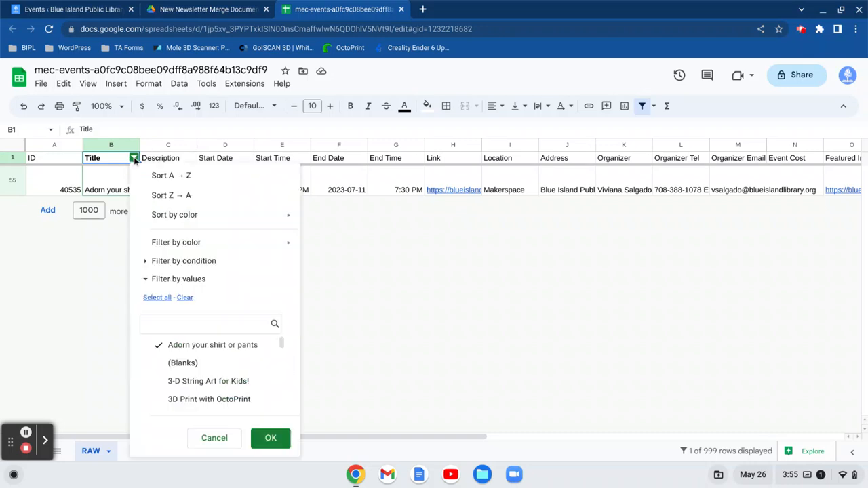
click(161, 298)
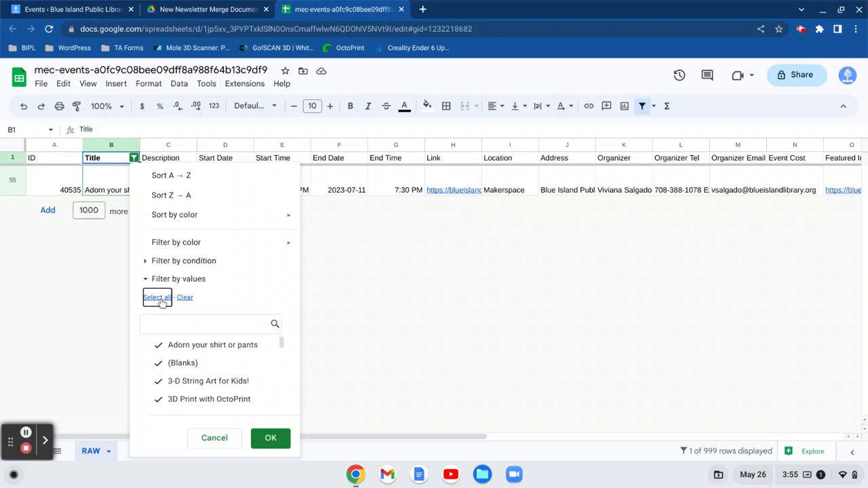
click(270, 438)
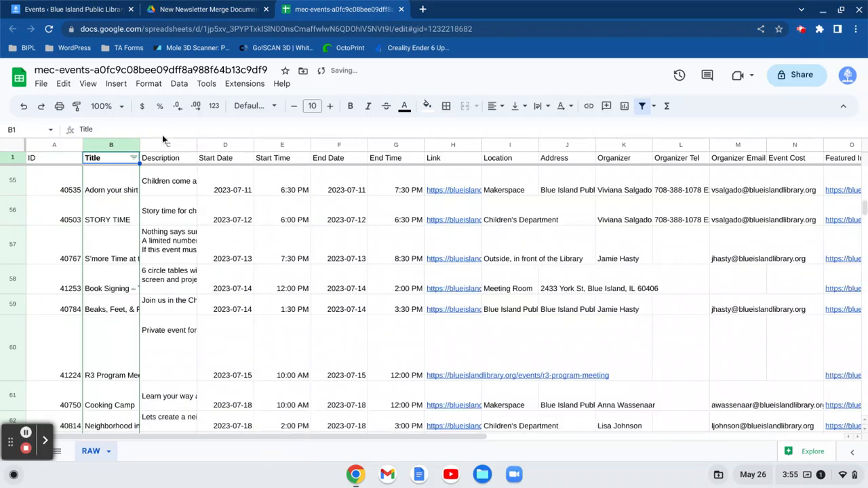
Copy the mec-events spreadsheet's URL, and open the NEW Newsletter Merge Template spreadsheet from the Google Drive folder.
click(479, 30)
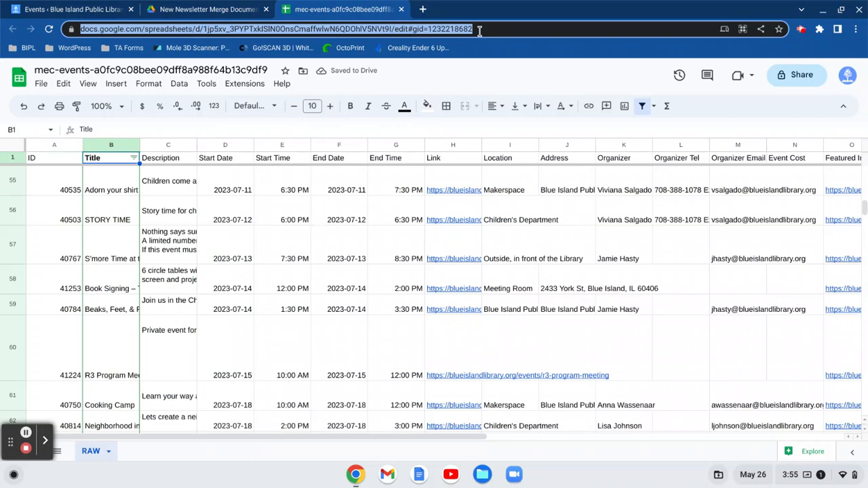
click(200, 10)
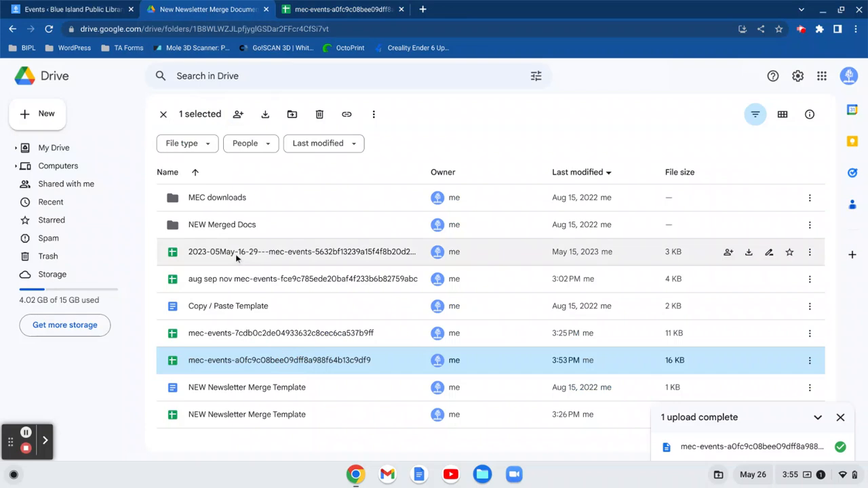
double_click(230, 418)
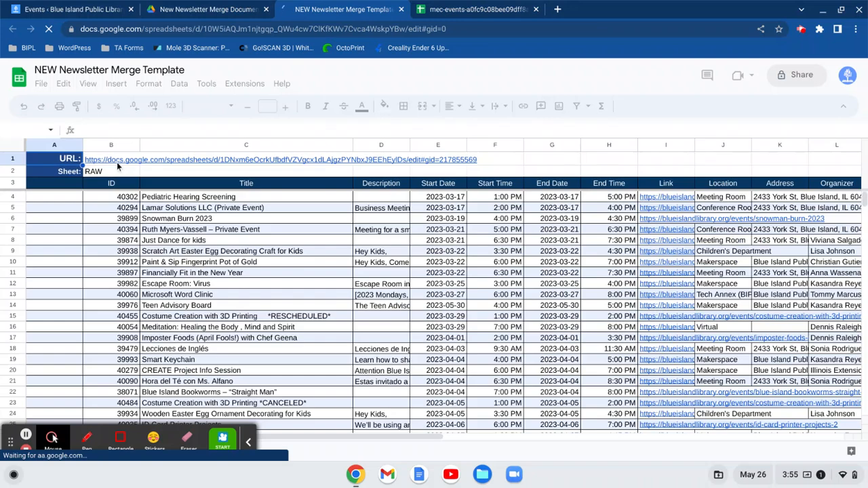
Replace the source URL in cell B1 of the template's RAW sheet with the copied link and allow access to connect the spreadsheets.
click(117, 162)
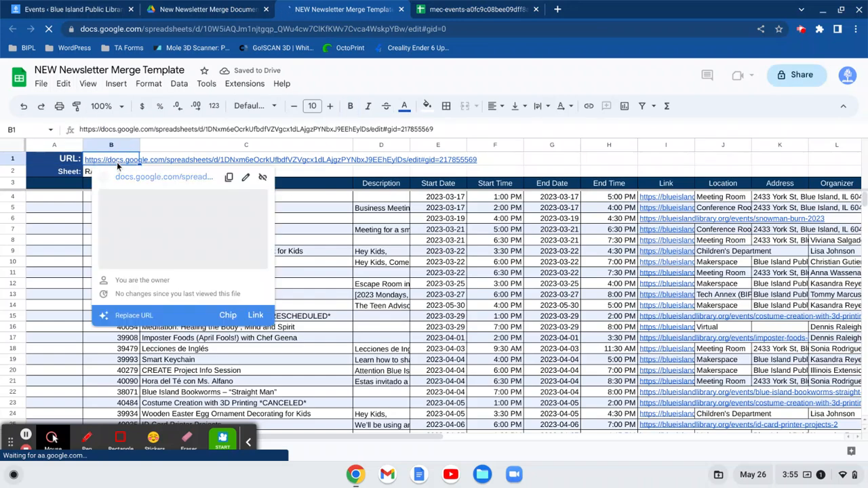
key(Delete)
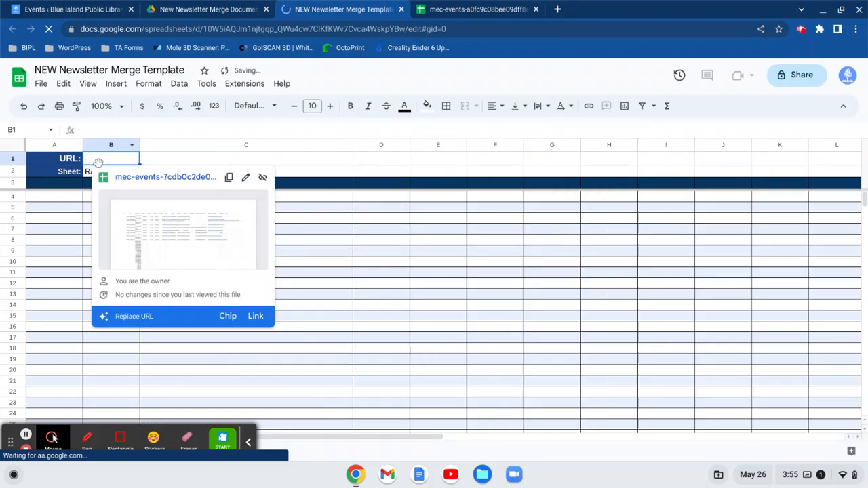
key(ctrl+v)
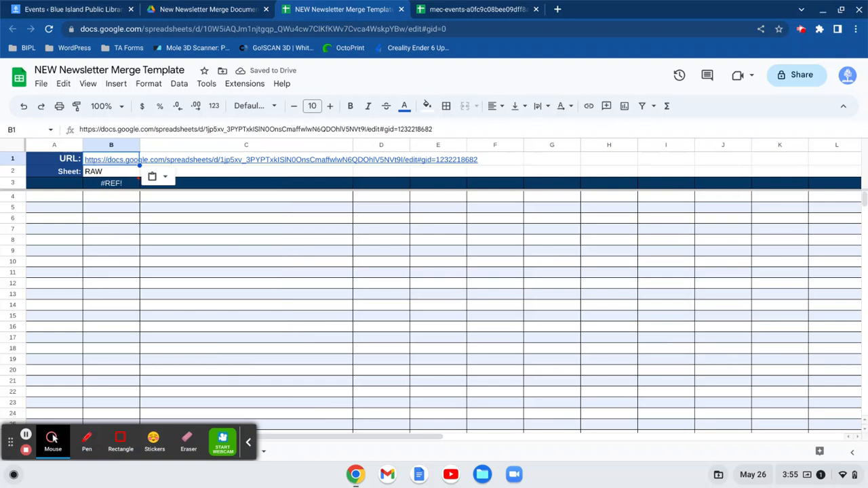
click(511, 162)
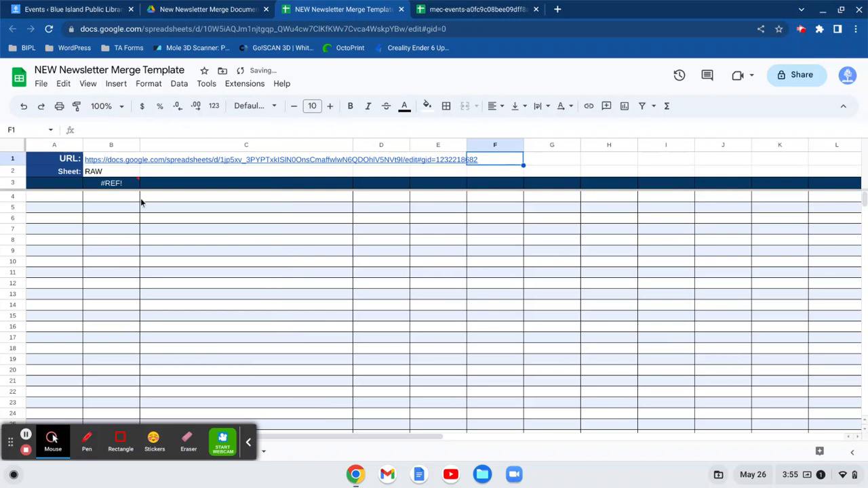
mouse_move(116, 188)
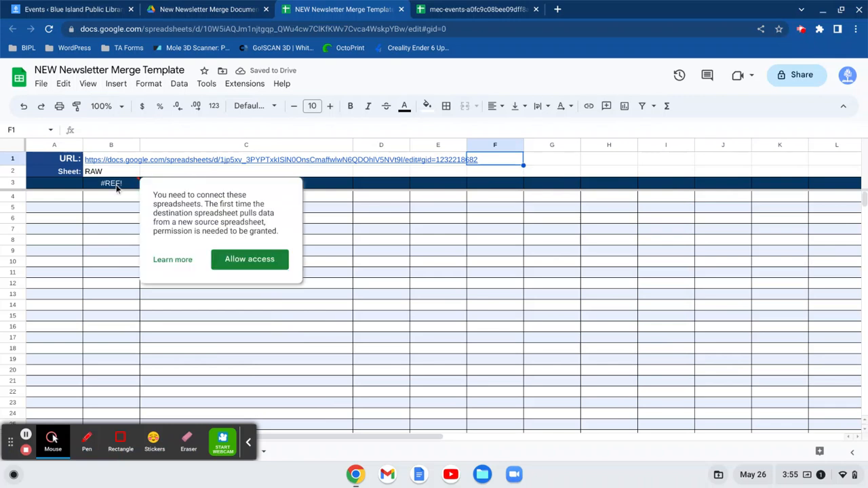
click(243, 262)
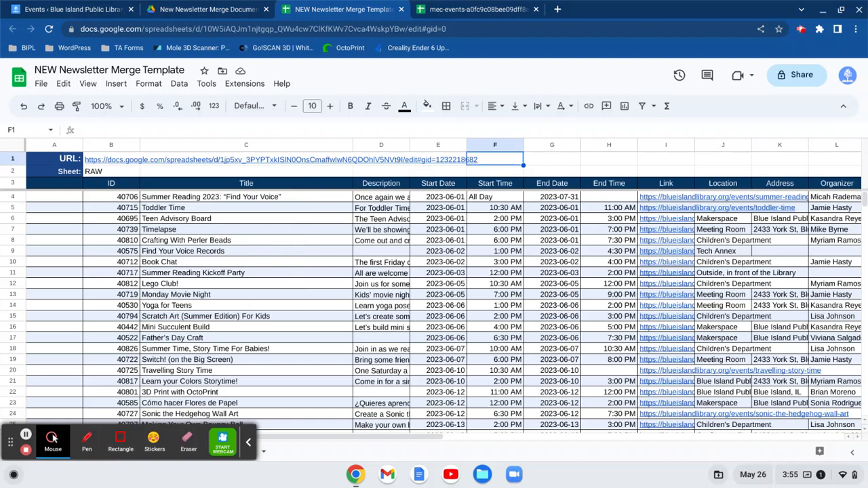
click(248, 442)
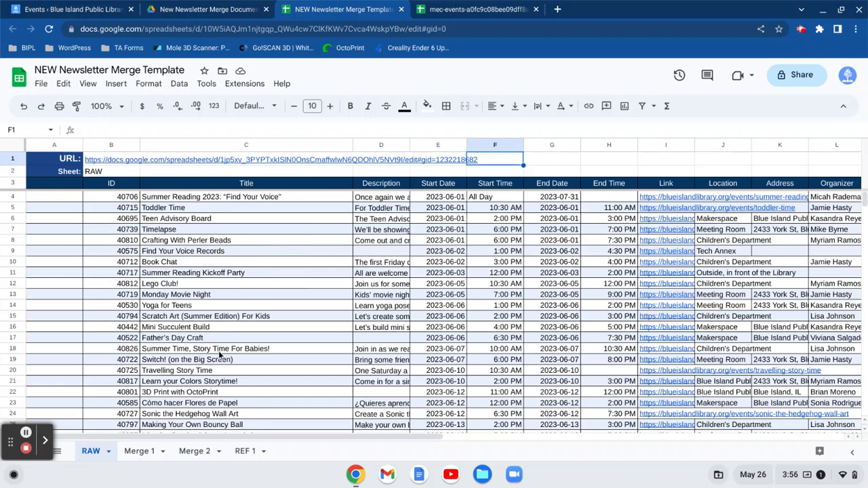
Clear the old merged document data in BL3:BO35 of the Merge 2 sheet, keeping the column headers.
click(201, 451)
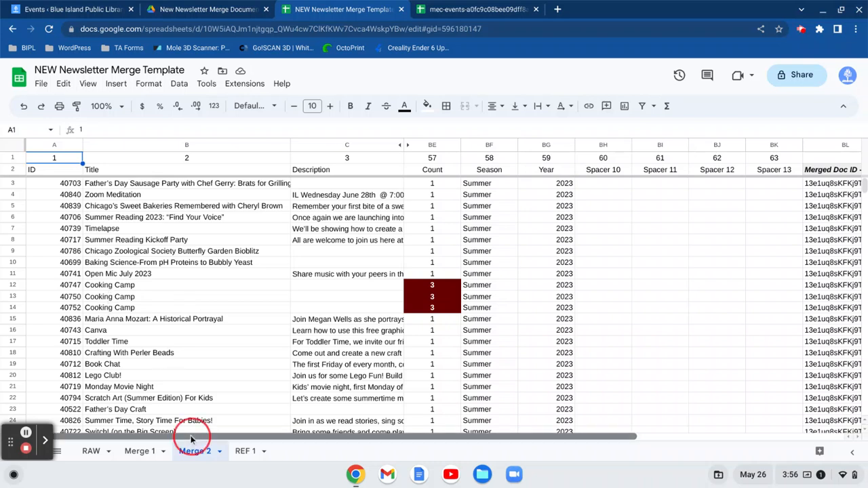
scroll(192, 435, right, 2)
drag(384, 468, 412, 453)
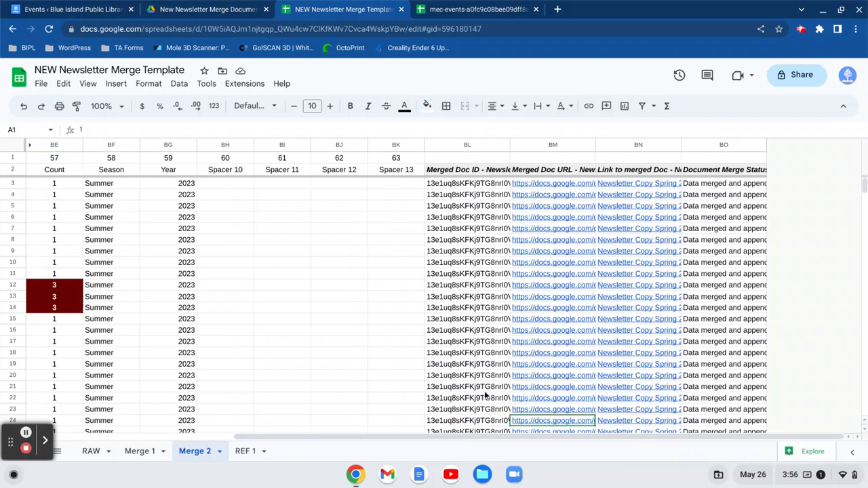
click(439, 184)
drag(439, 184, 741, 323)
key(Delete)
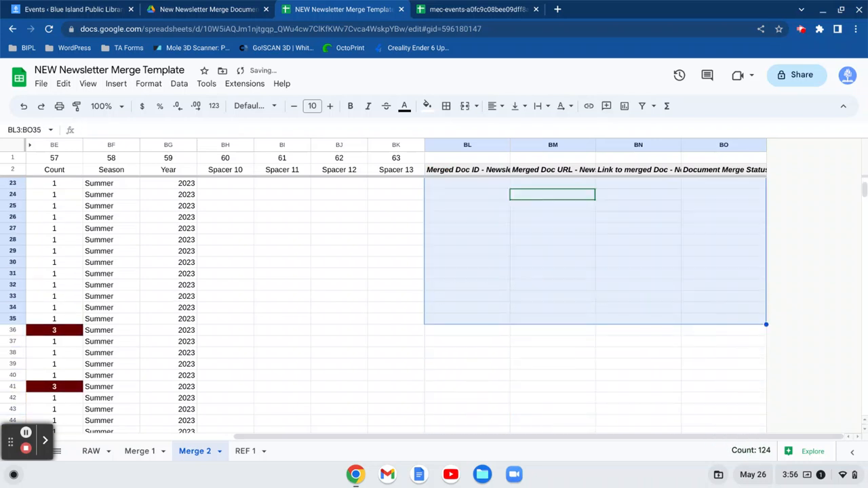
right_click(512, 391)
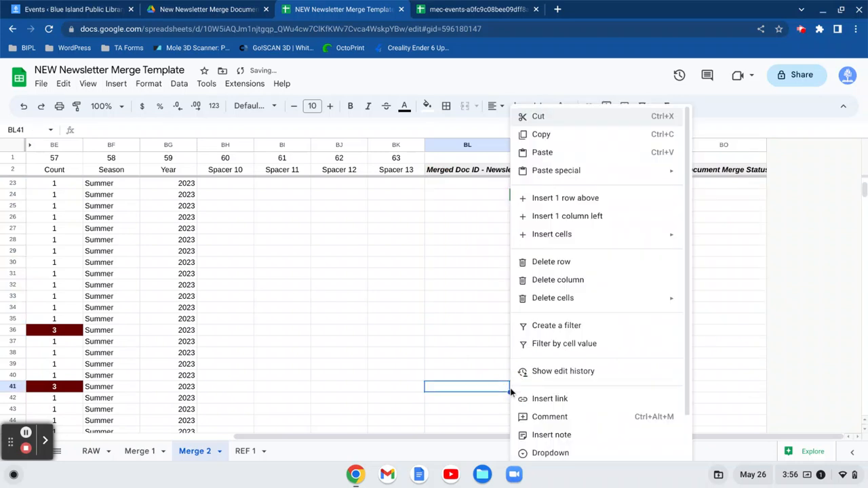
click(371, 351)
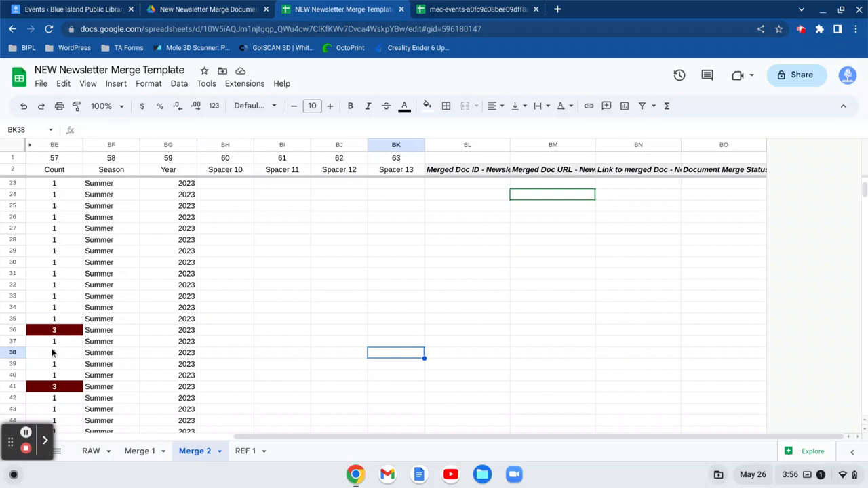
Examine the highlighted counts and repeated STORY TIME titles in rows 36 and 41 of Merge 2, then check the source mec-events spreadsheet.
click(54, 331)
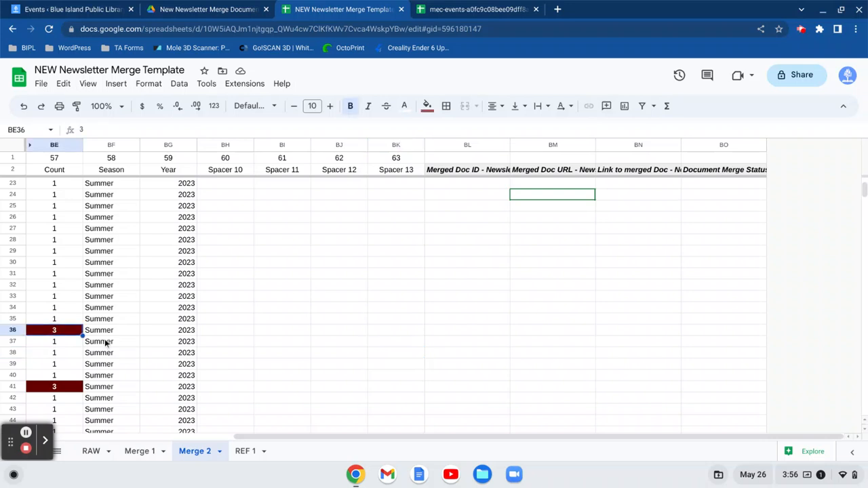
click(540, 342)
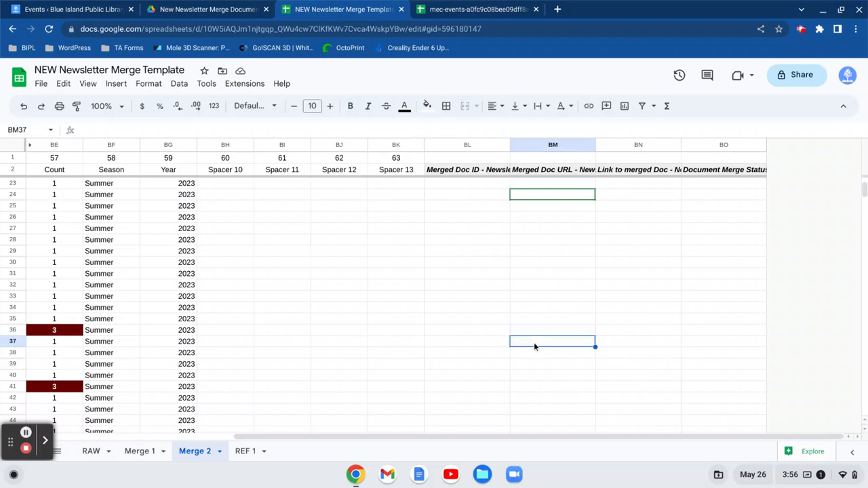
scroll(533, 347, left, 5)
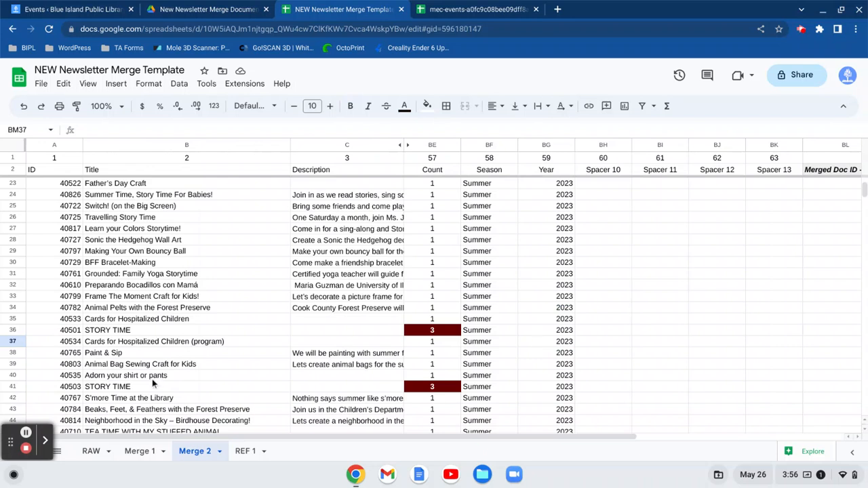
click(112, 388)
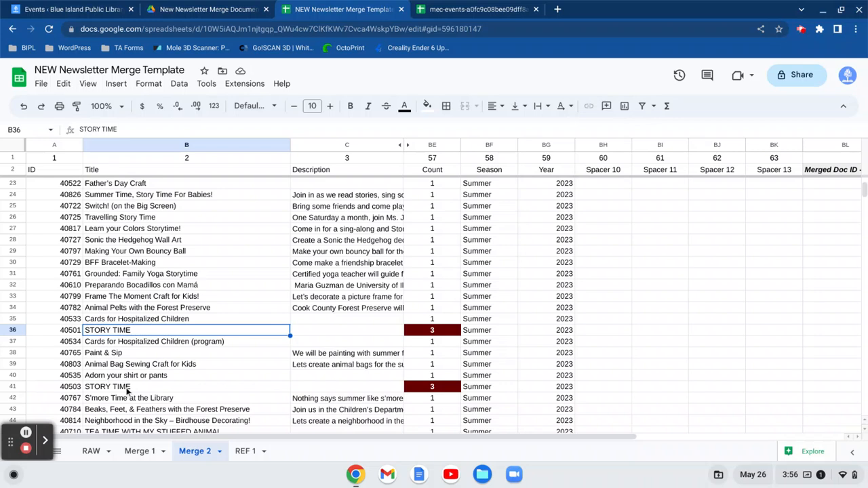
scroll(335, 286, down, 5)
scroll(340, 285, up, 4)
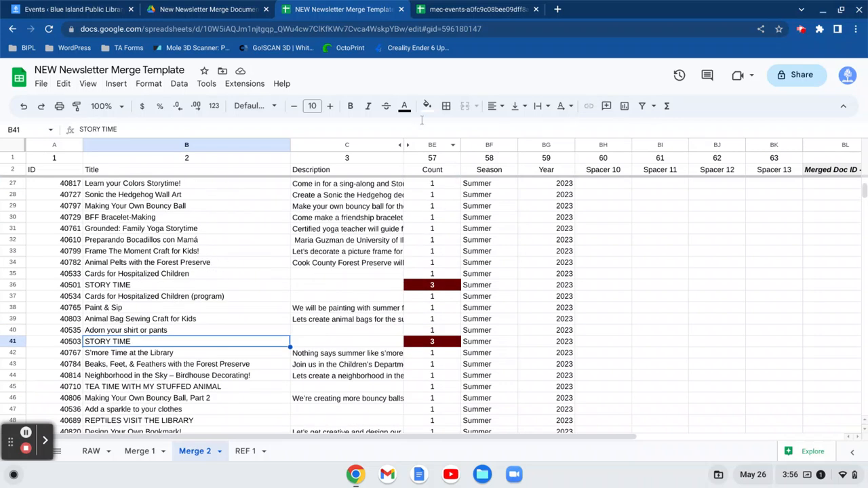
click(449, 10)
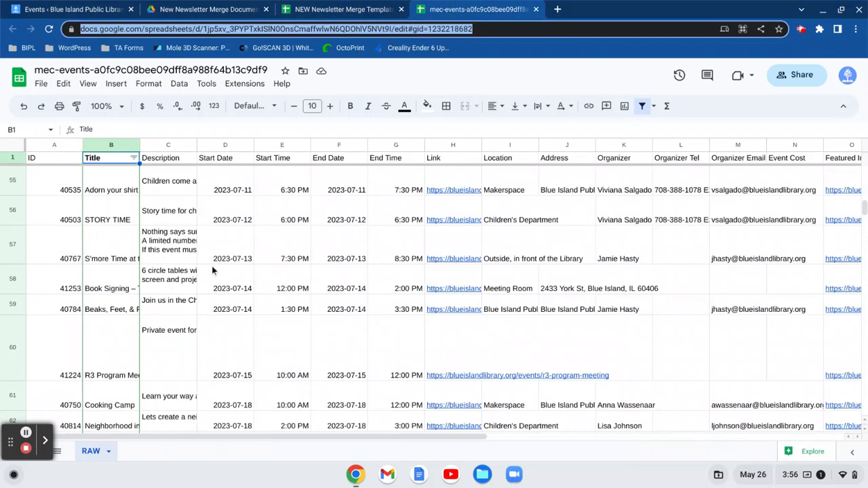
click(337, 10)
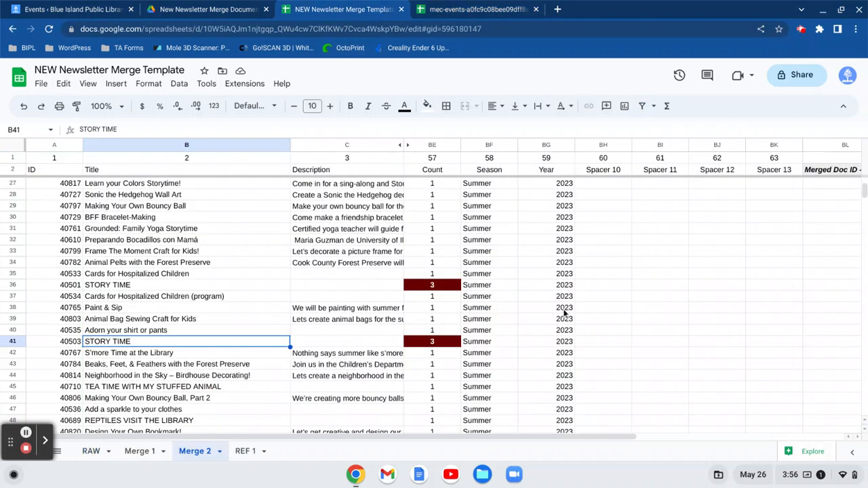
Run the existing Autocrat job Newsletter Copy Merge (NEW) on the Merge 2 data and close Autocrat when it finishes.
scroll(563, 314, right, 5)
scroll(563, 313, up, 8)
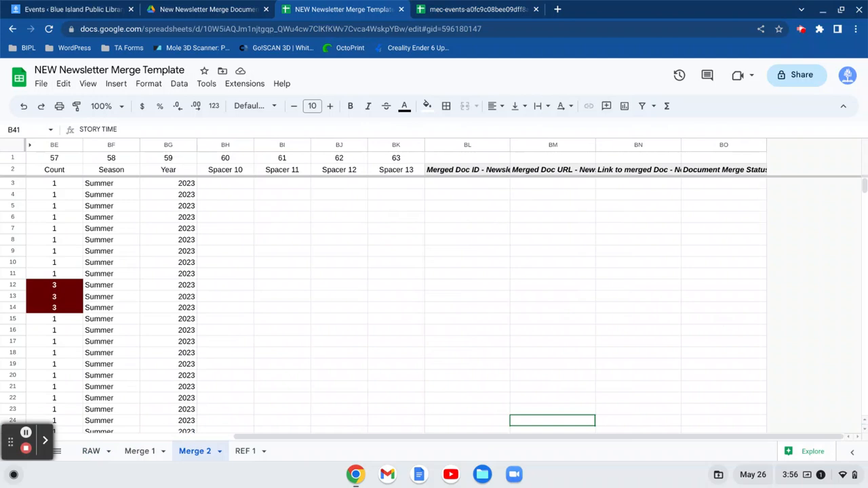
click(249, 89)
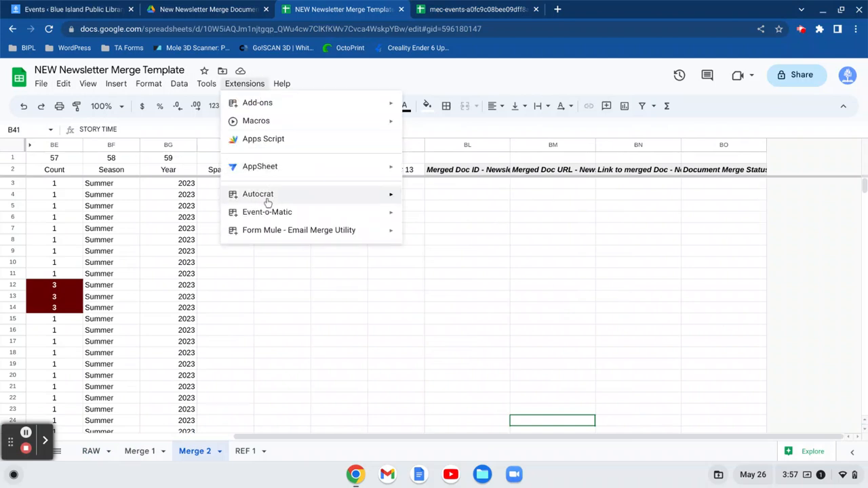
mouse_move(267, 202)
click(421, 200)
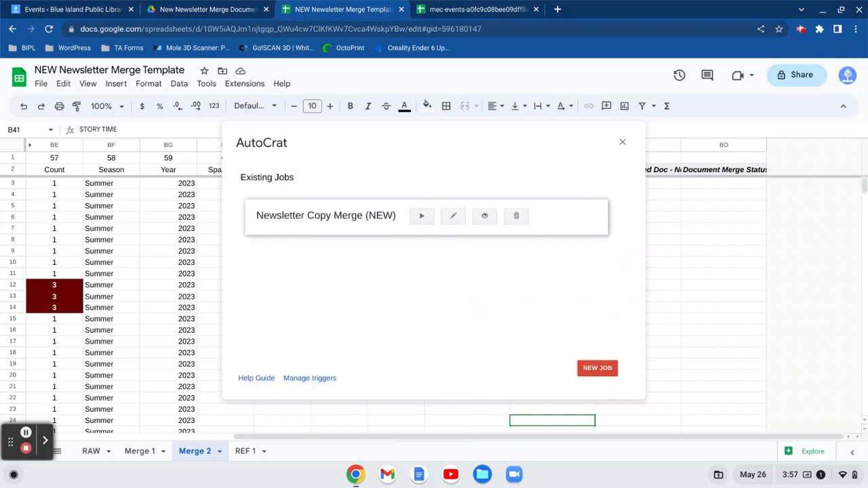
click(422, 216)
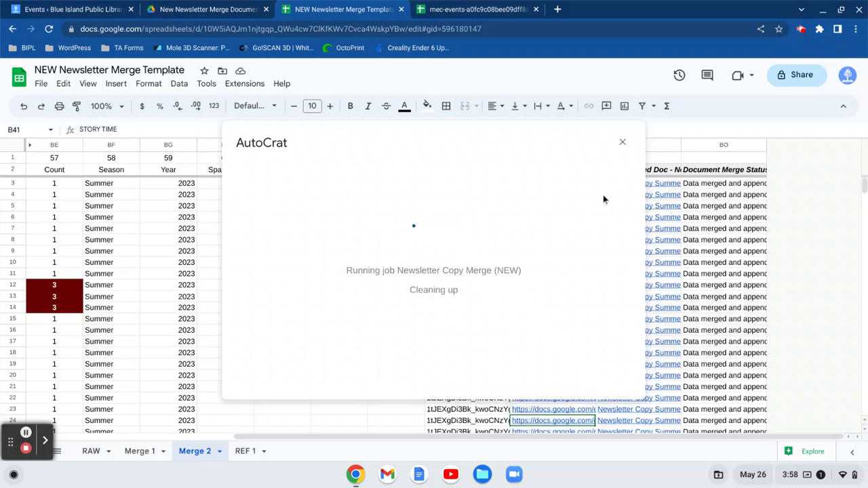
click(623, 143)
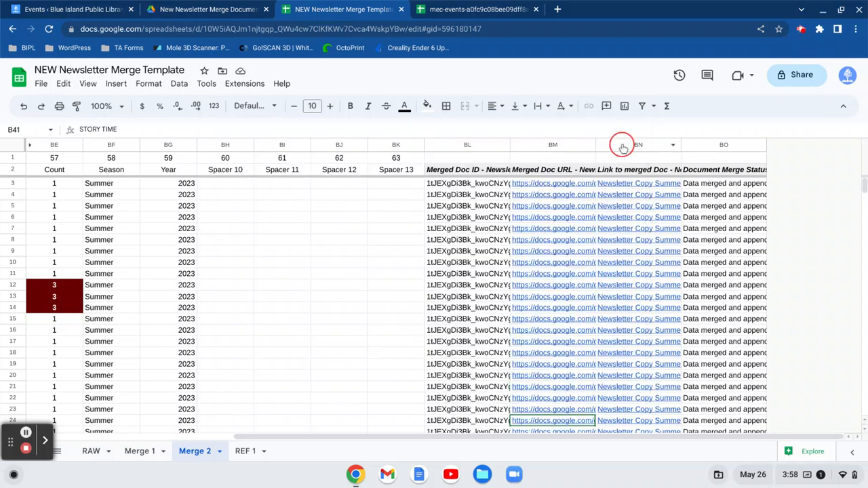
Open the merged Newsletter Copy Summer 2023 document from its link and add "Adult" above the first table as a Heading 1.
click(551, 252)
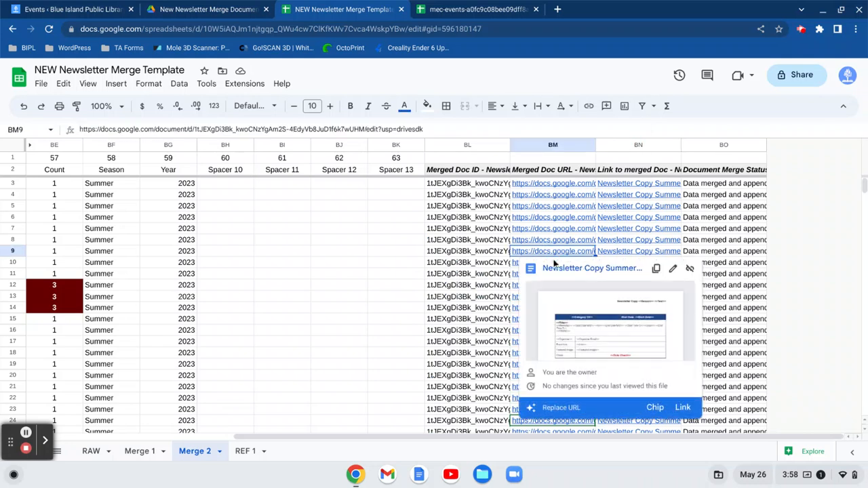
click(556, 272)
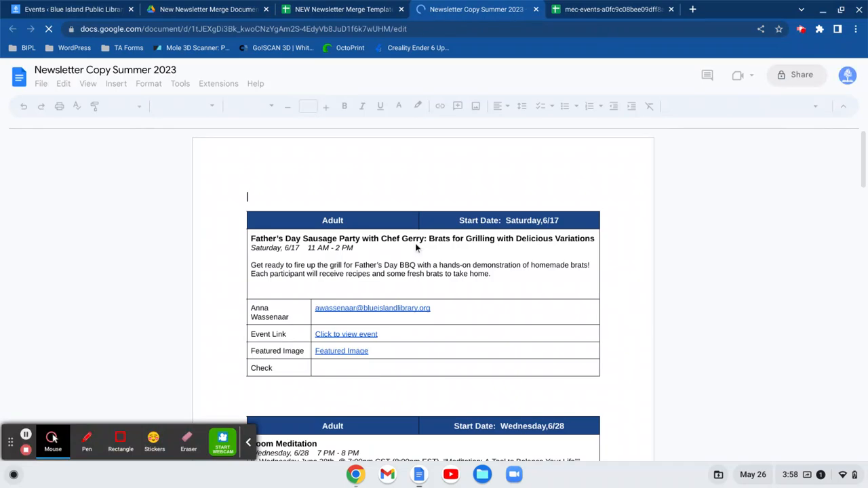
click(256, 197)
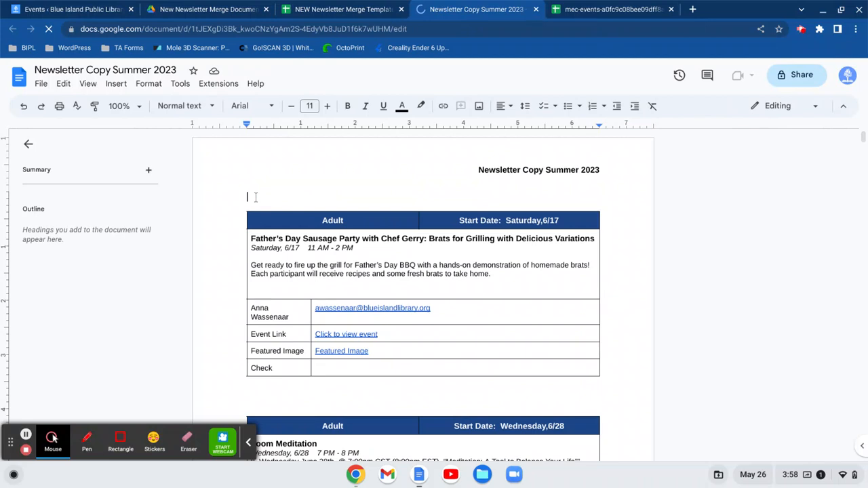
text(Adult)
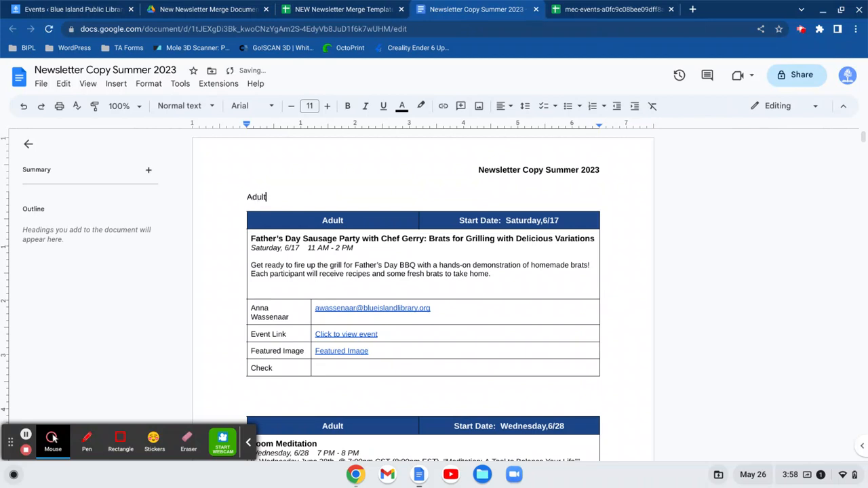
key(shift+Home)
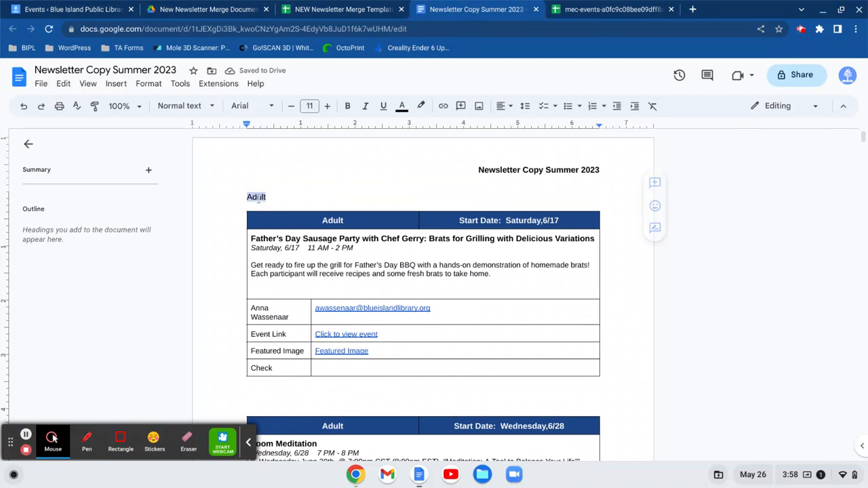
click(181, 107)
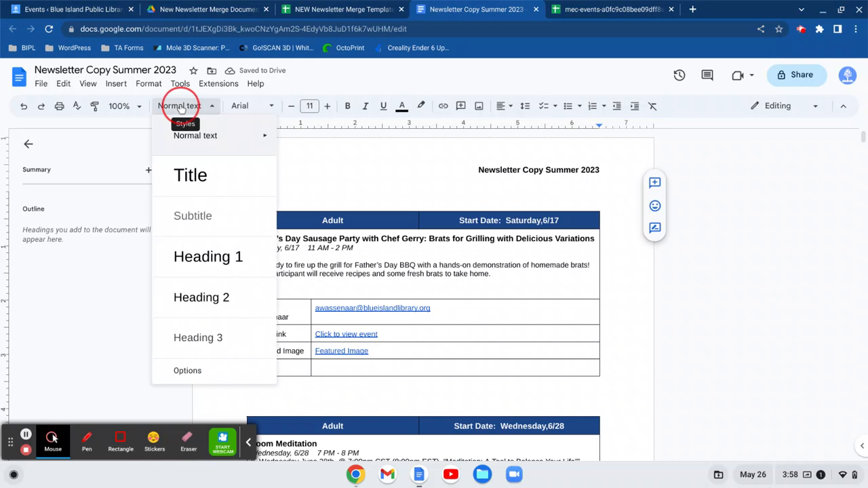
click(194, 265)
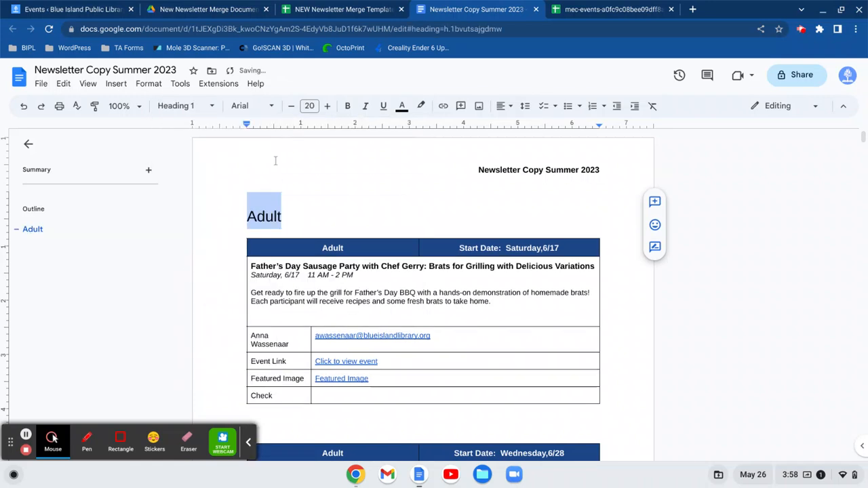
Add two blank lines above the Adult heading and place the cursor on the line directly above it.
click(256, 187)
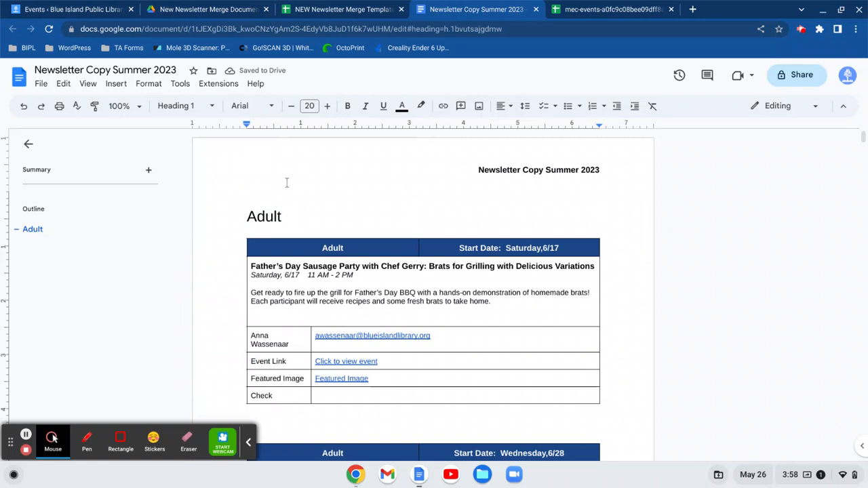
click(249, 200)
key(Return)
key(Return)
click(249, 237)
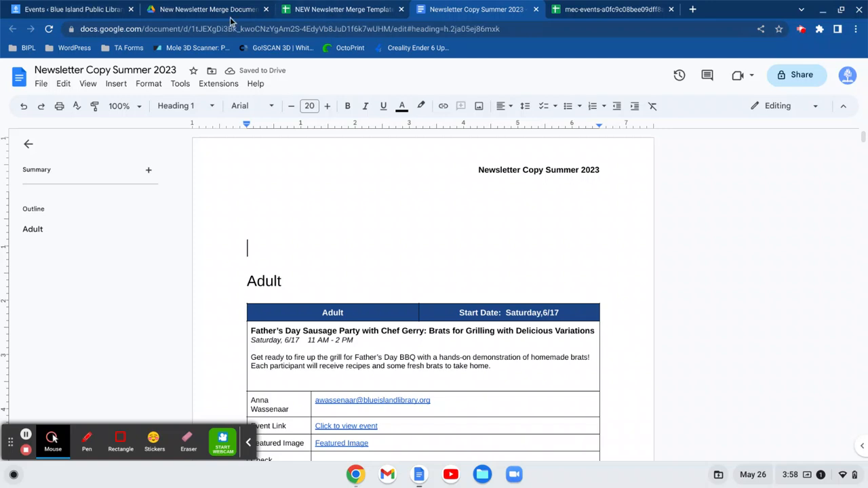
Look through earlier newsletter copies in the NEW Merged Docs folder on Drive for one with a reusable announcements section.
click(211, 11)
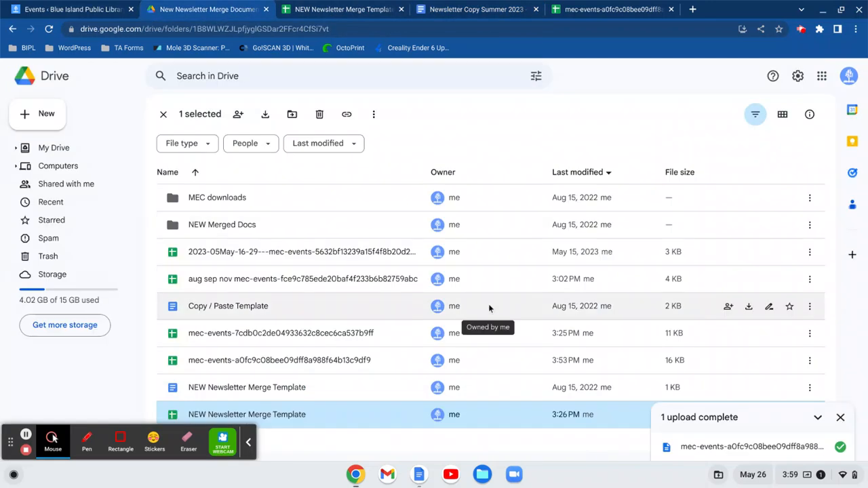
double_click(245, 229)
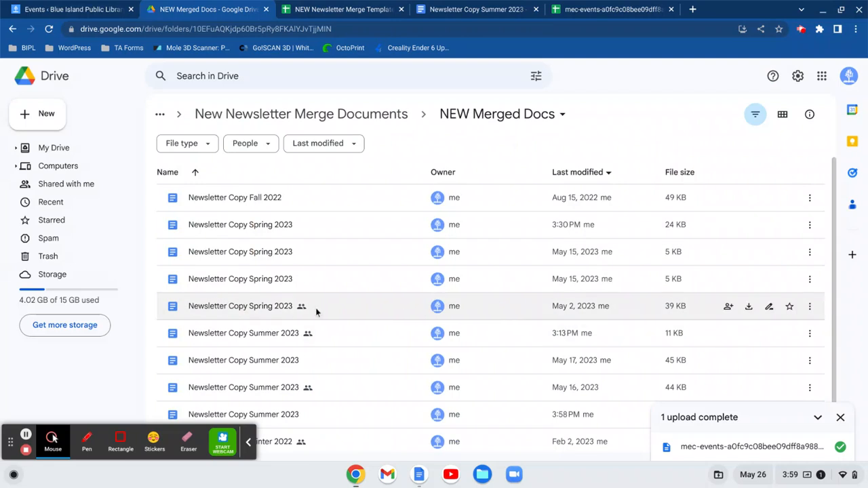
click(249, 283)
double_click(249, 283)
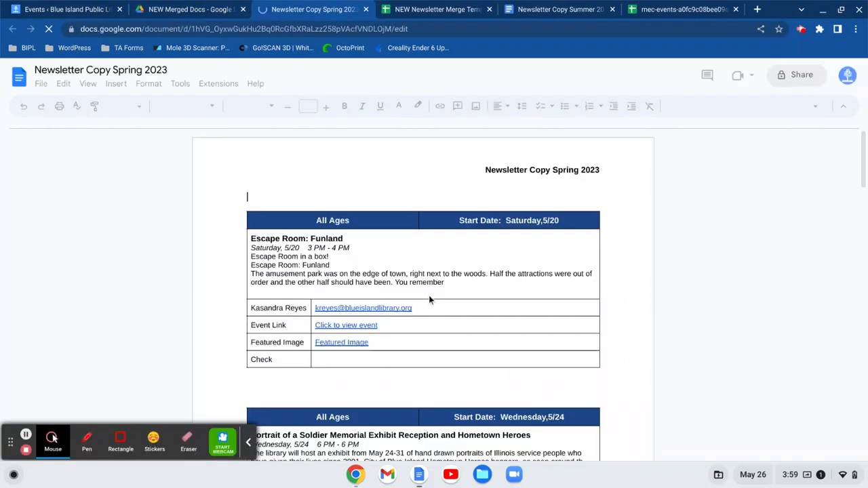
click(365, 9)
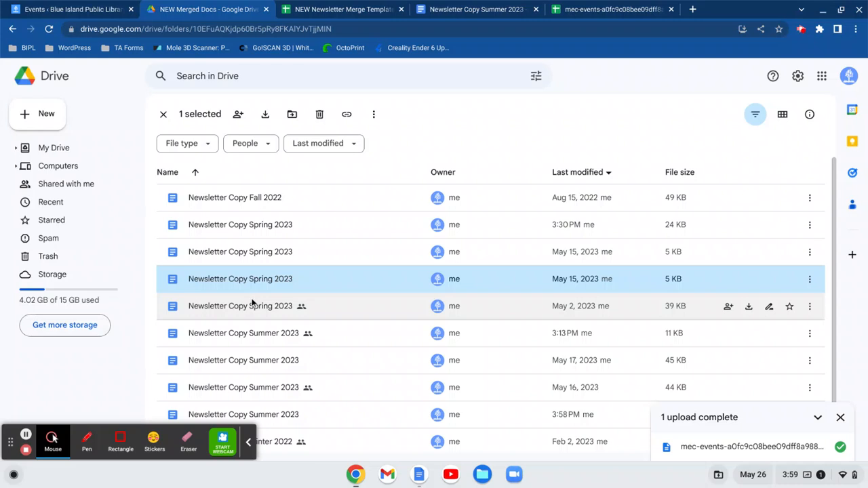
double_click(263, 334)
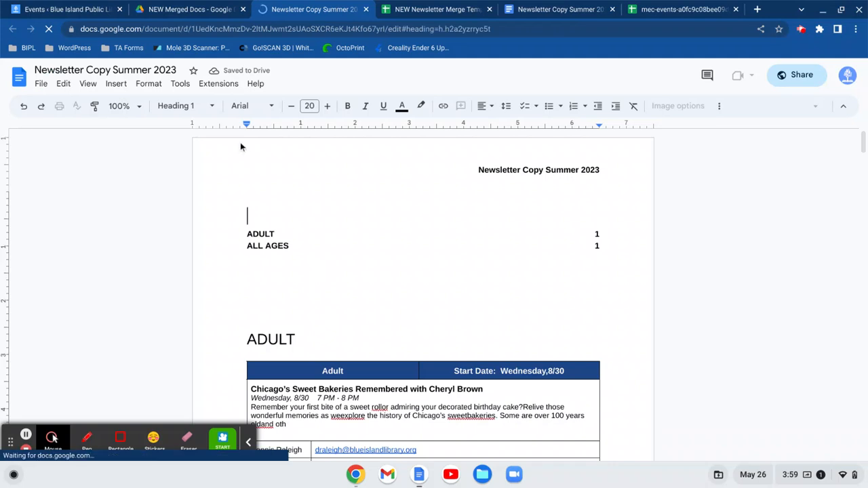
click(367, 9)
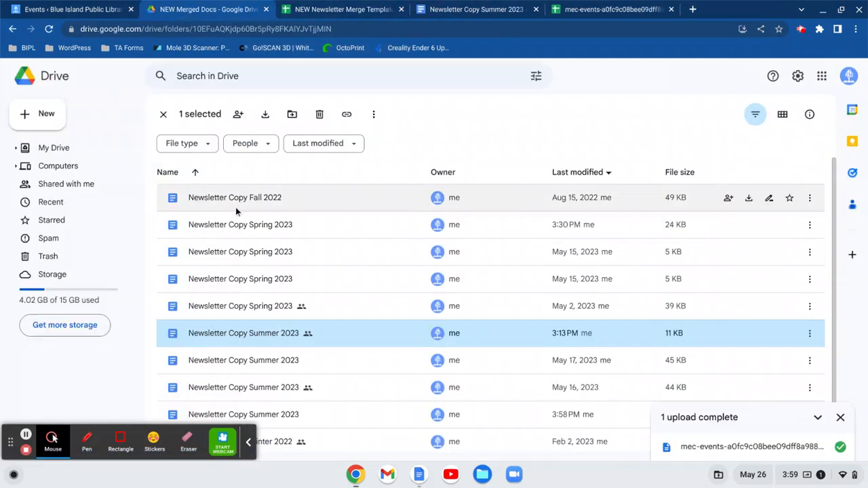
double_click(236, 207)
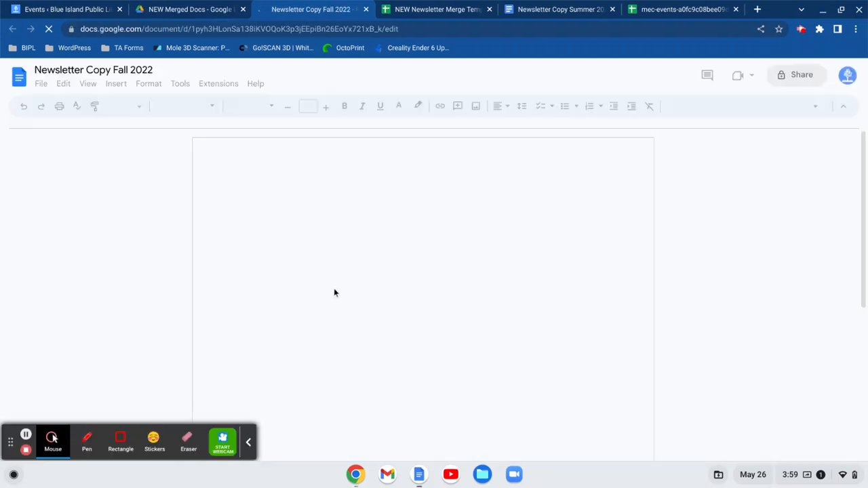
click(365, 10)
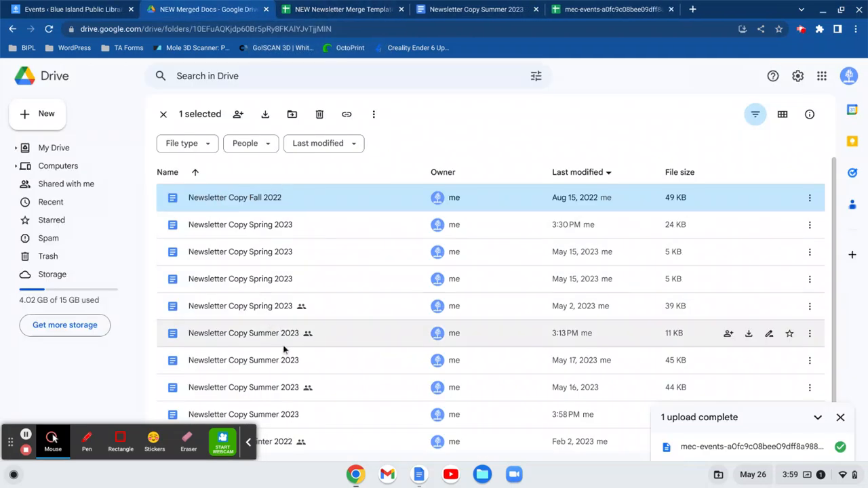
Open the shared Newsletter Copy Spring 2023 document from May 2 and copy its ANNOUNCEMENTS section, from the heading through Announcement 4.
double_click(258, 306)
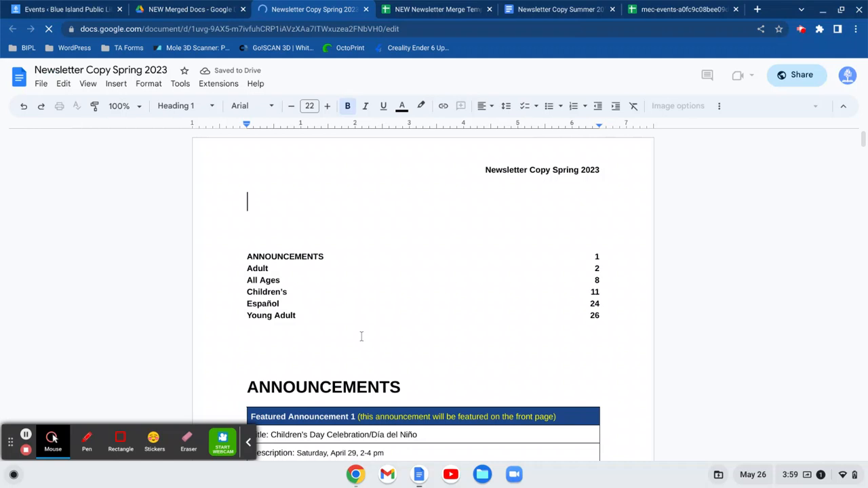
scroll(362, 337, down, 9)
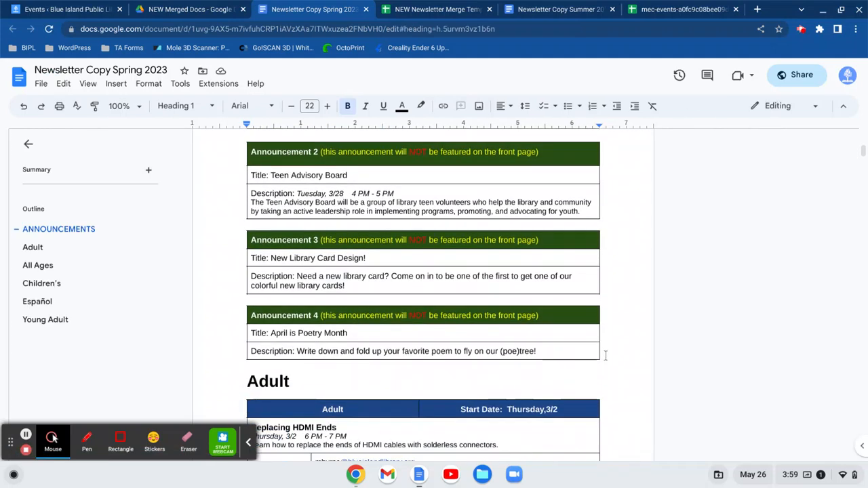
drag(588, 341, 247, 323)
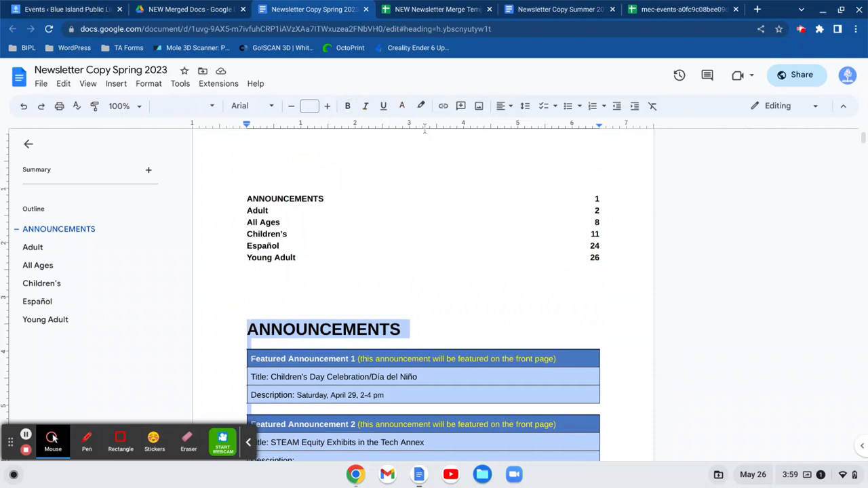
Paste the copied announcements section with its original table formatting above the Adult heading in Newsletter Copy Summer 2023, undoing any unformatted paste.
click(548, 11)
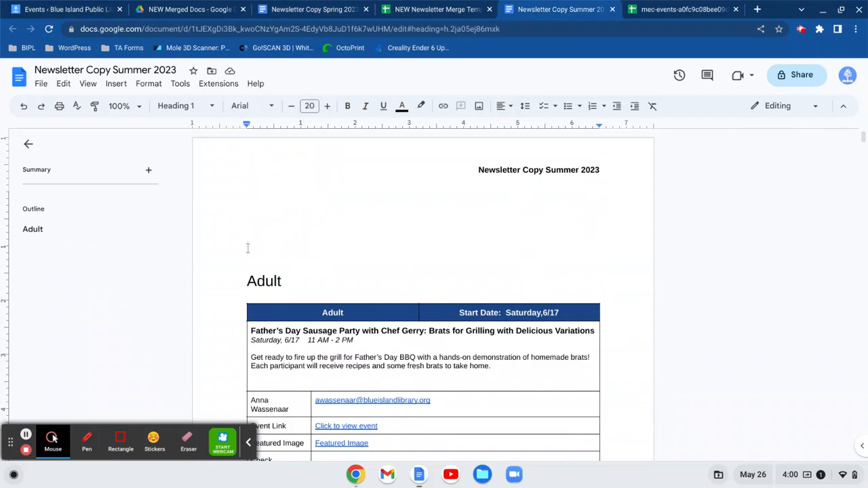
click(247, 249)
key(ctrl+v)
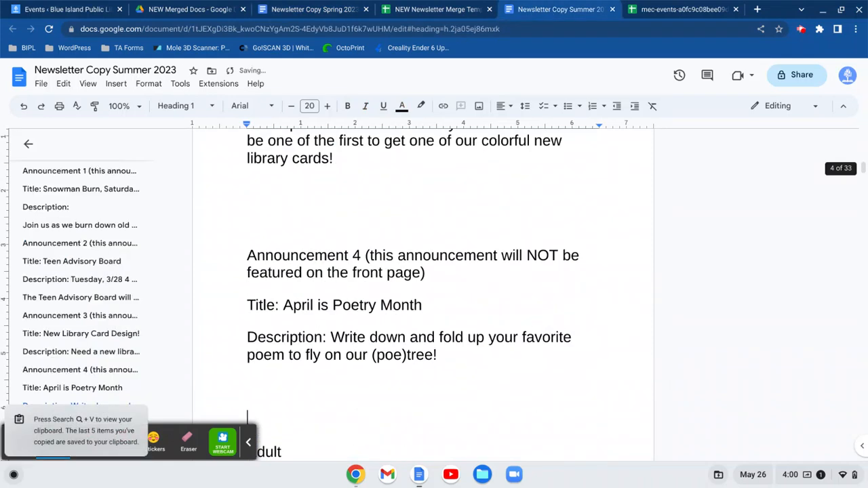
key(ctrl+z)
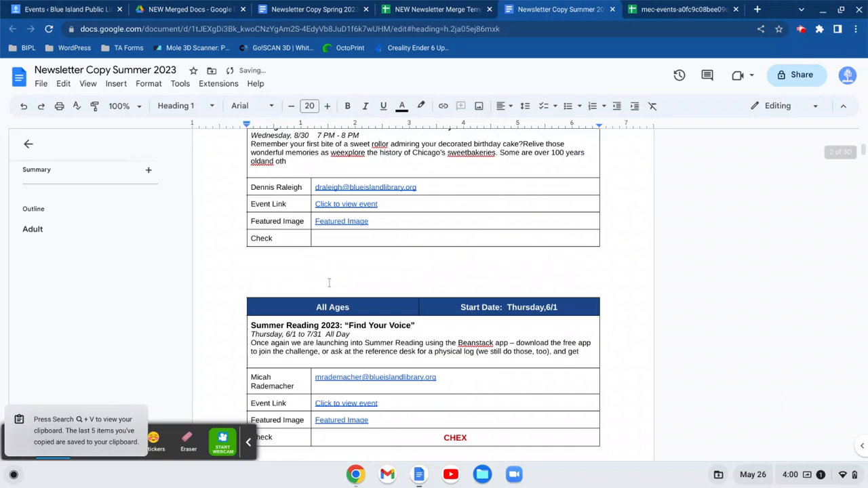
key(ctrl+v)
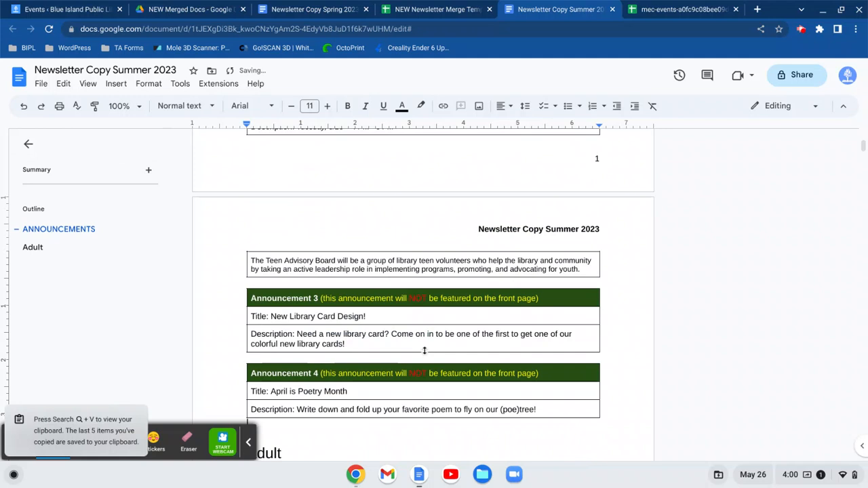
Apply the document's standard Heading 1 style to the pasted ANNOUNCEMENTS heading.
scroll(424, 350, up, 10)
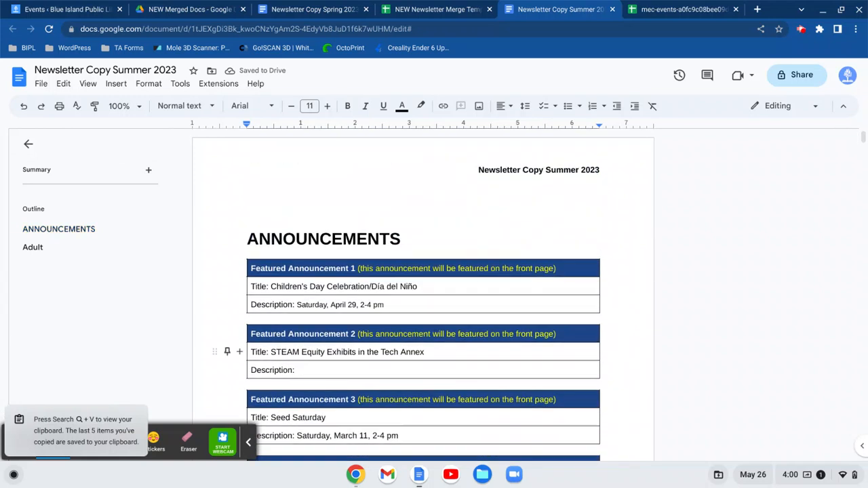
double_click(314, 240)
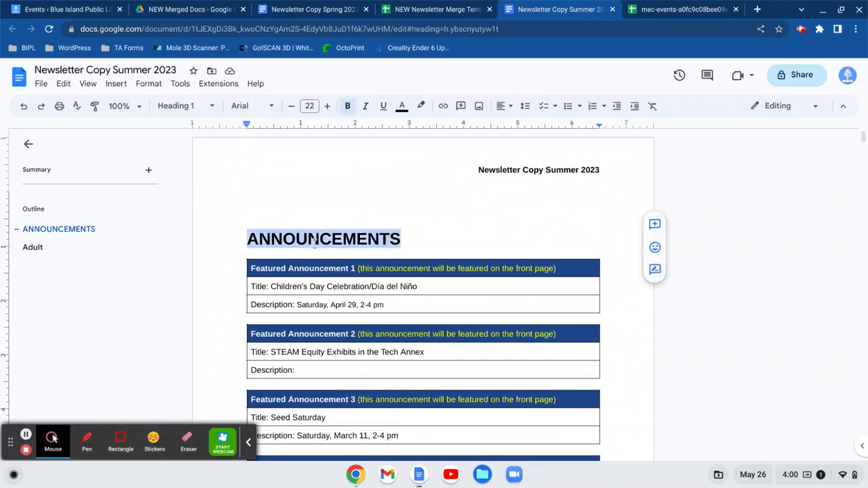
click(182, 106)
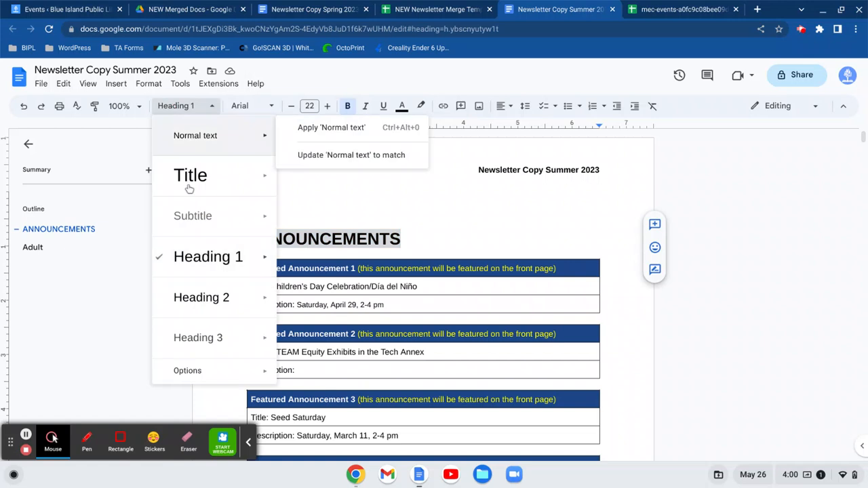
mouse_move(197, 257)
click(328, 249)
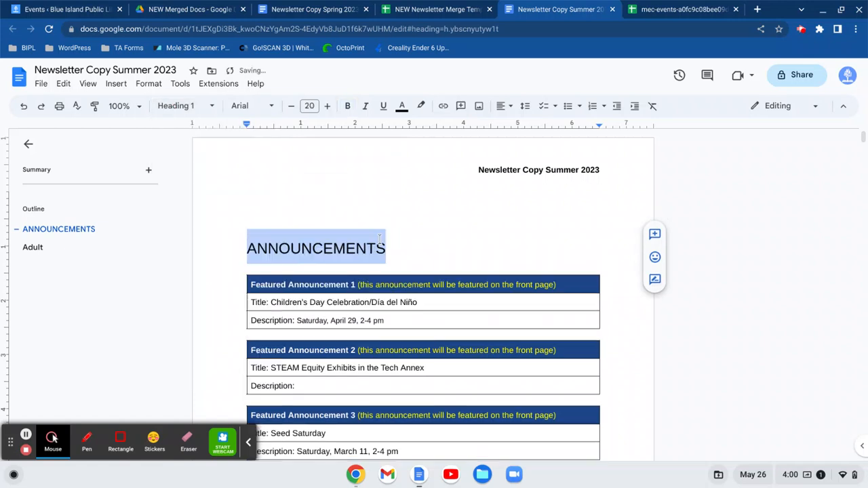
Insert a table of contents with plain page numbers on the blank line above the ANNOUNCEMENTS heading.
click(289, 209)
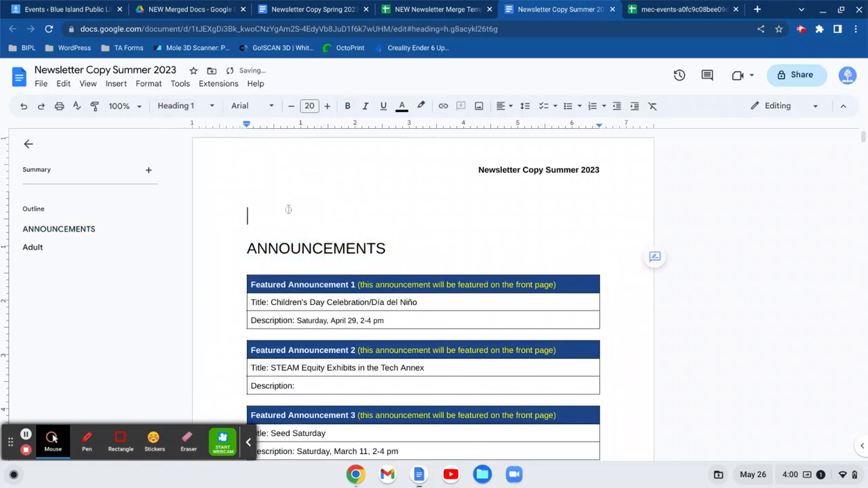
click(114, 84)
mouse_move(161, 371)
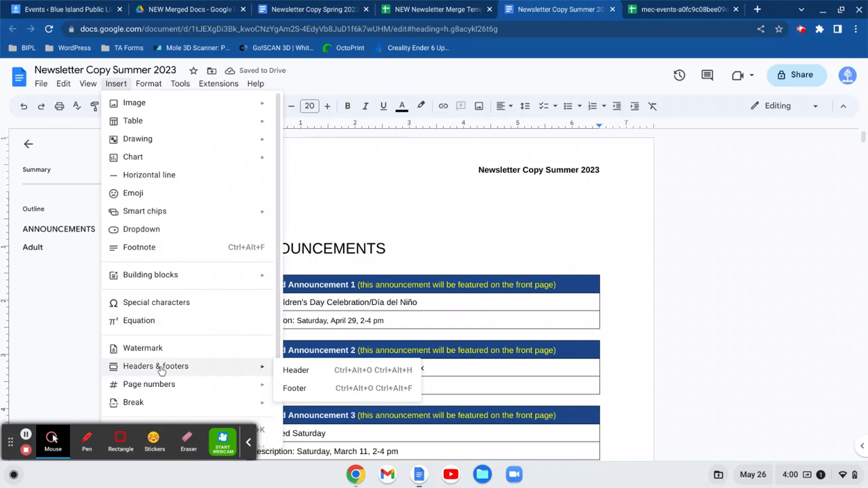
click(249, 443)
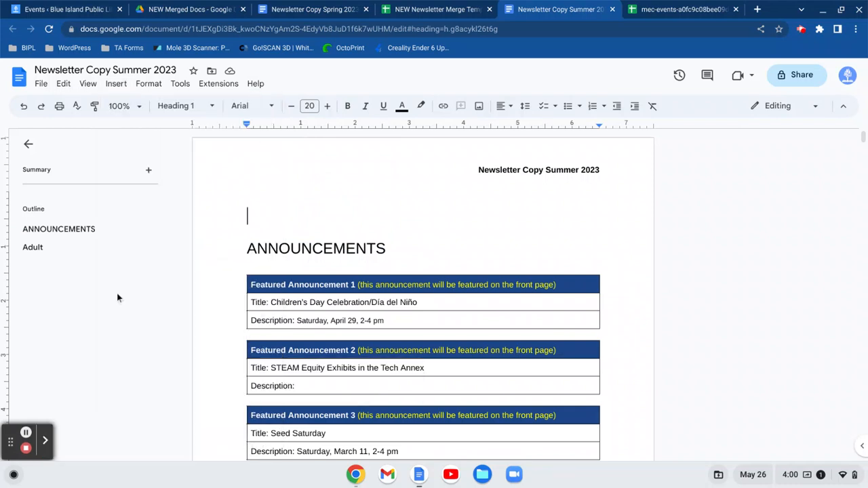
click(116, 83)
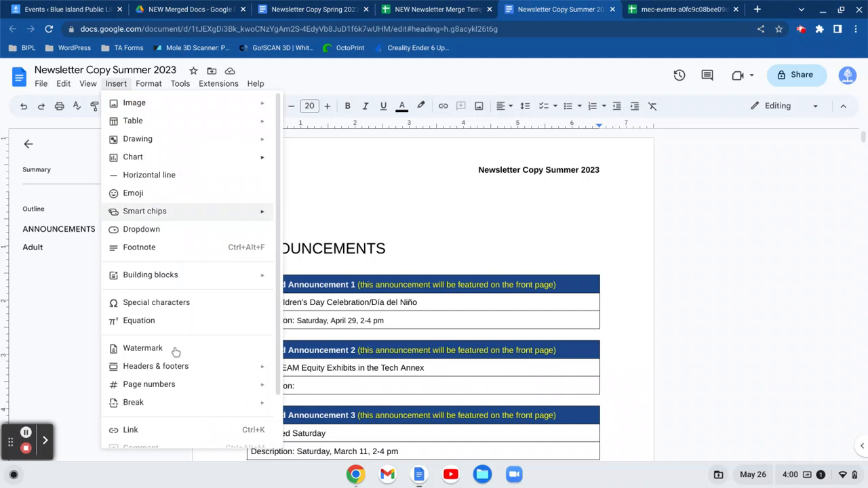
mouse_move(169, 373)
scroll(169, 375, down, 3)
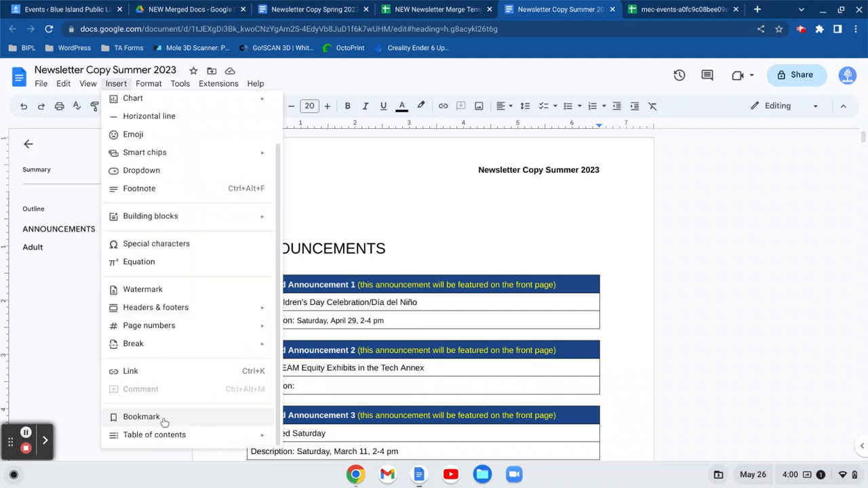
mouse_move(164, 442)
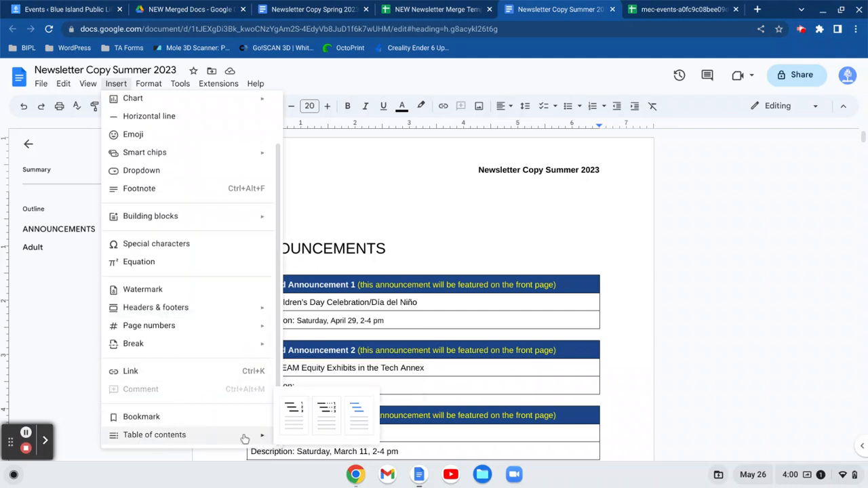
click(303, 427)
click(284, 250)
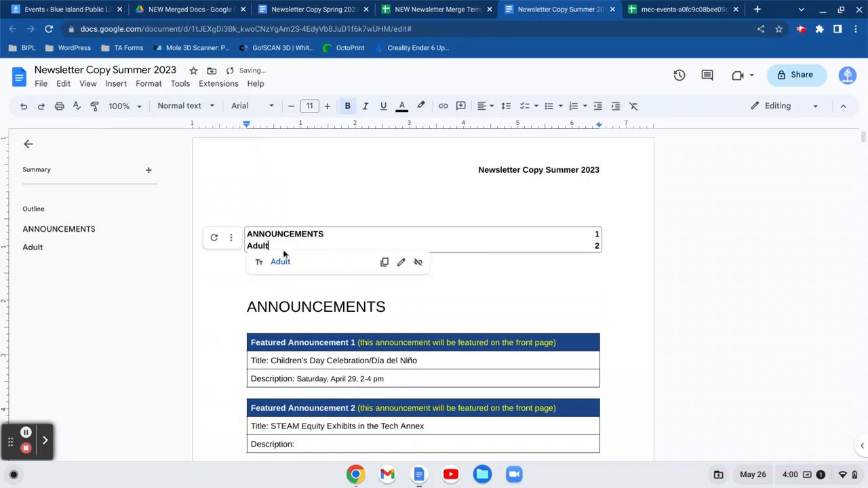
click(461, 302)
Look through the announcements and the Adult and All Ages event tables, returning to the table of contents on page one.
scroll(289, 332, down, 12)
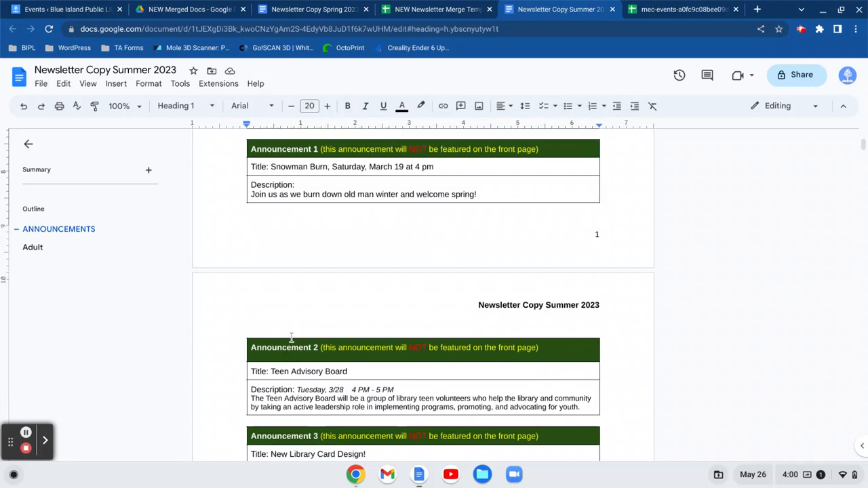
scroll(291, 338, down, 12)
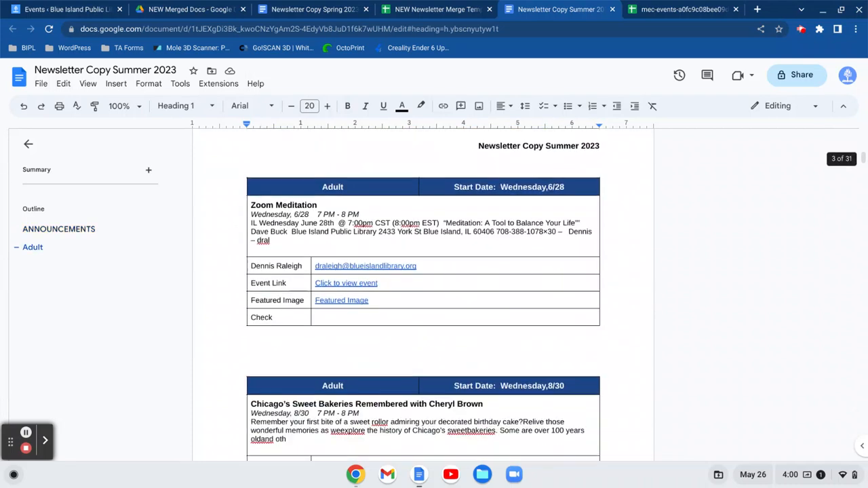
scroll(422, 294, down, 1)
scroll(423, 293, up, 1)
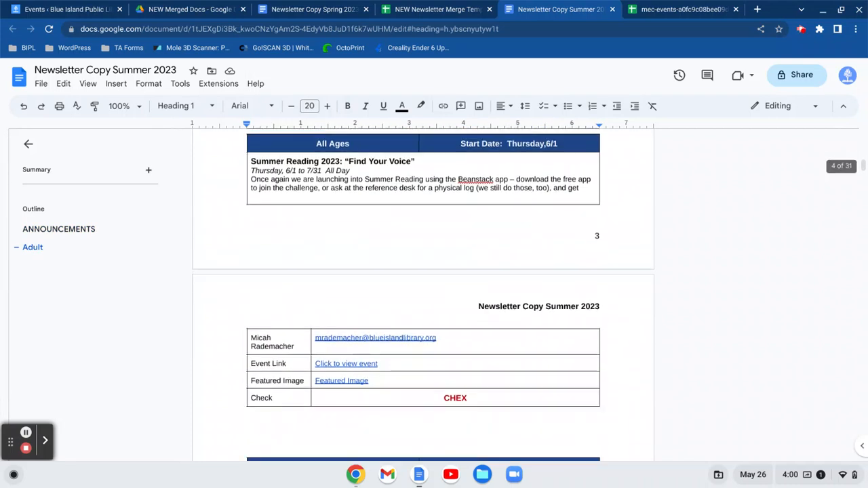
scroll(423, 294, down, 4)
scroll(423, 294, down, 10)
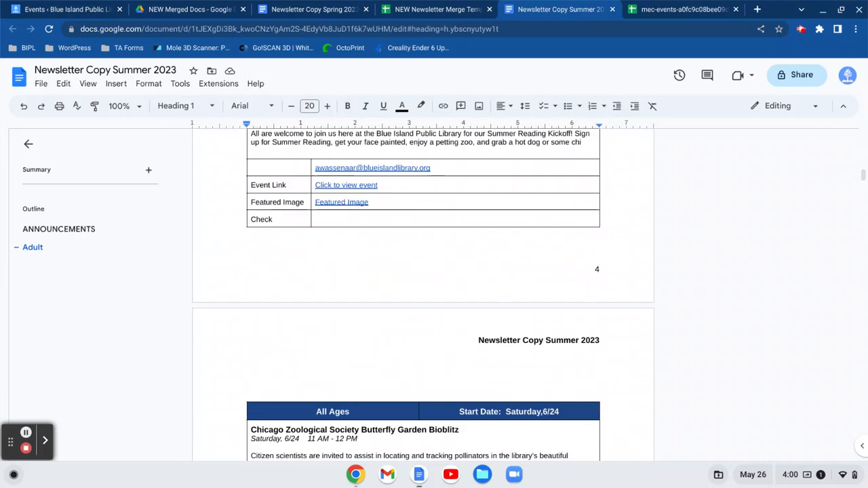
scroll(422, 294, up, 20)
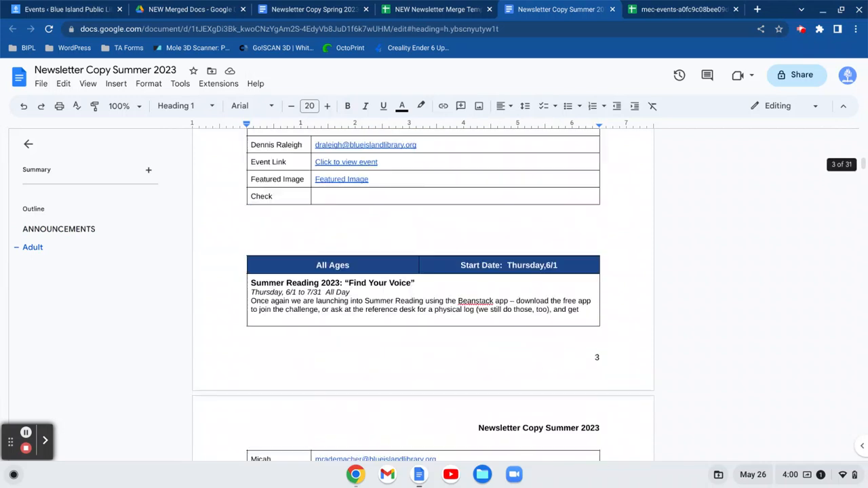
scroll(386, 304, up, 4)
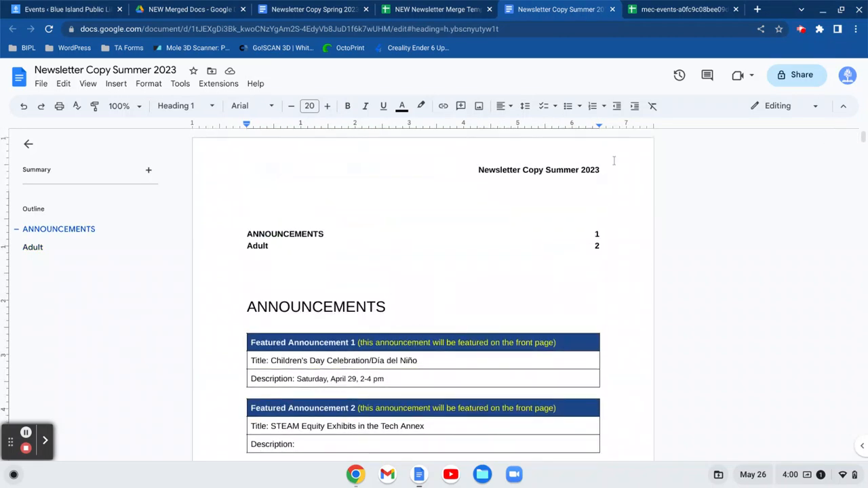
Share Newsletter Copy Summer 2023 with anyone with the link as Editor and copy the sharing link.
click(804, 74)
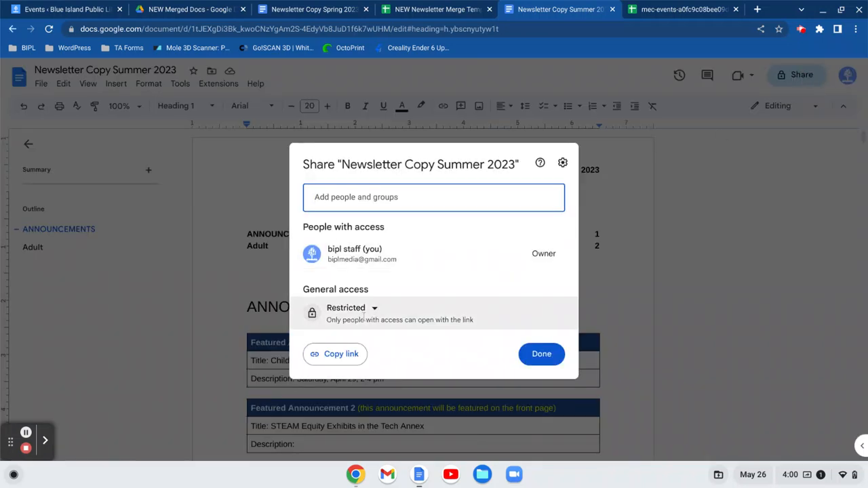
click(365, 316)
click(374, 309)
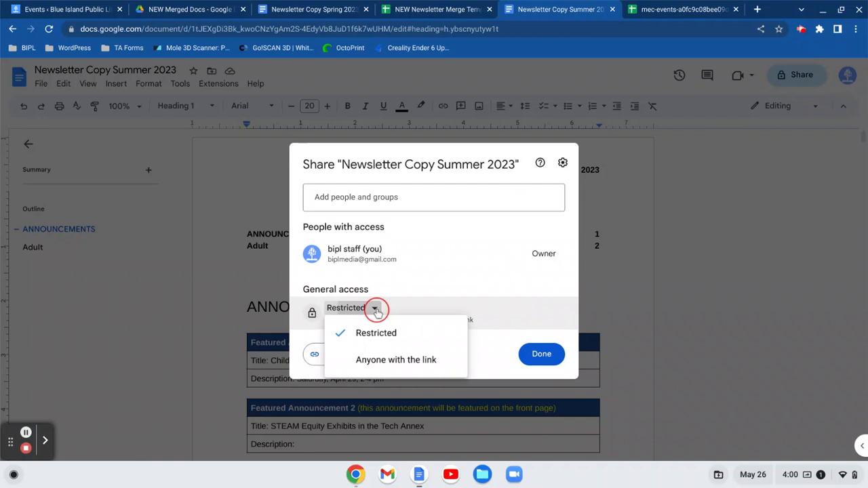
click(375, 362)
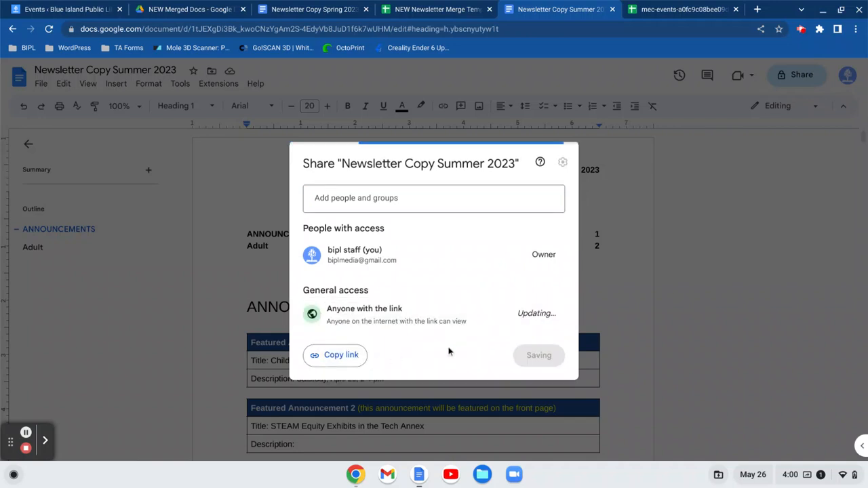
click(536, 314)
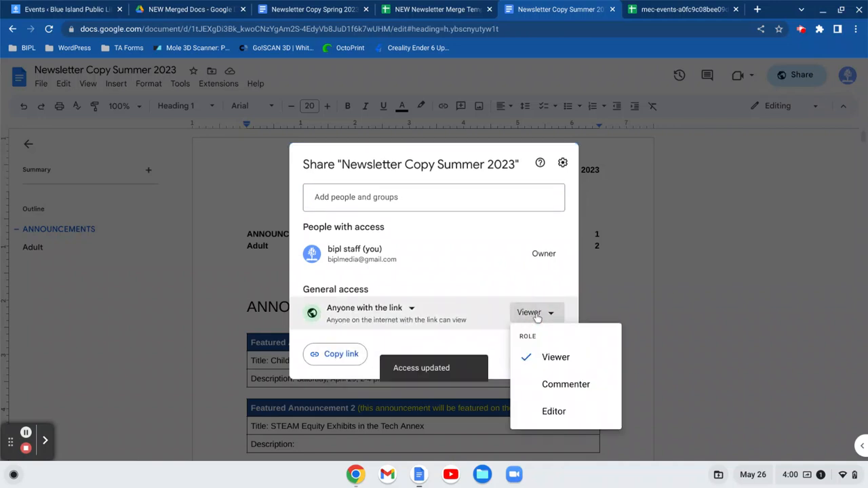
click(544, 411)
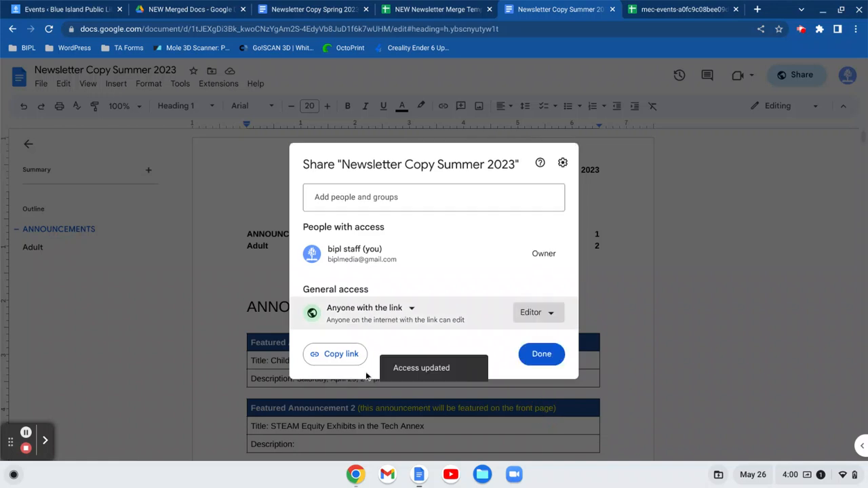
click(346, 357)
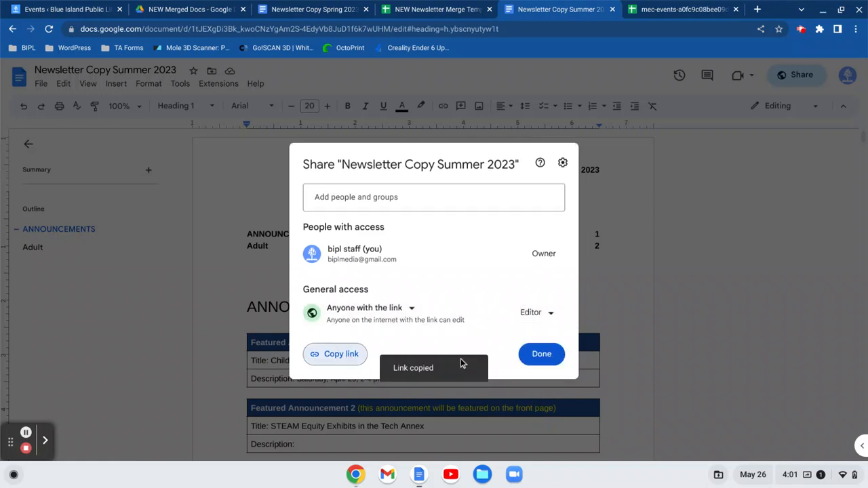